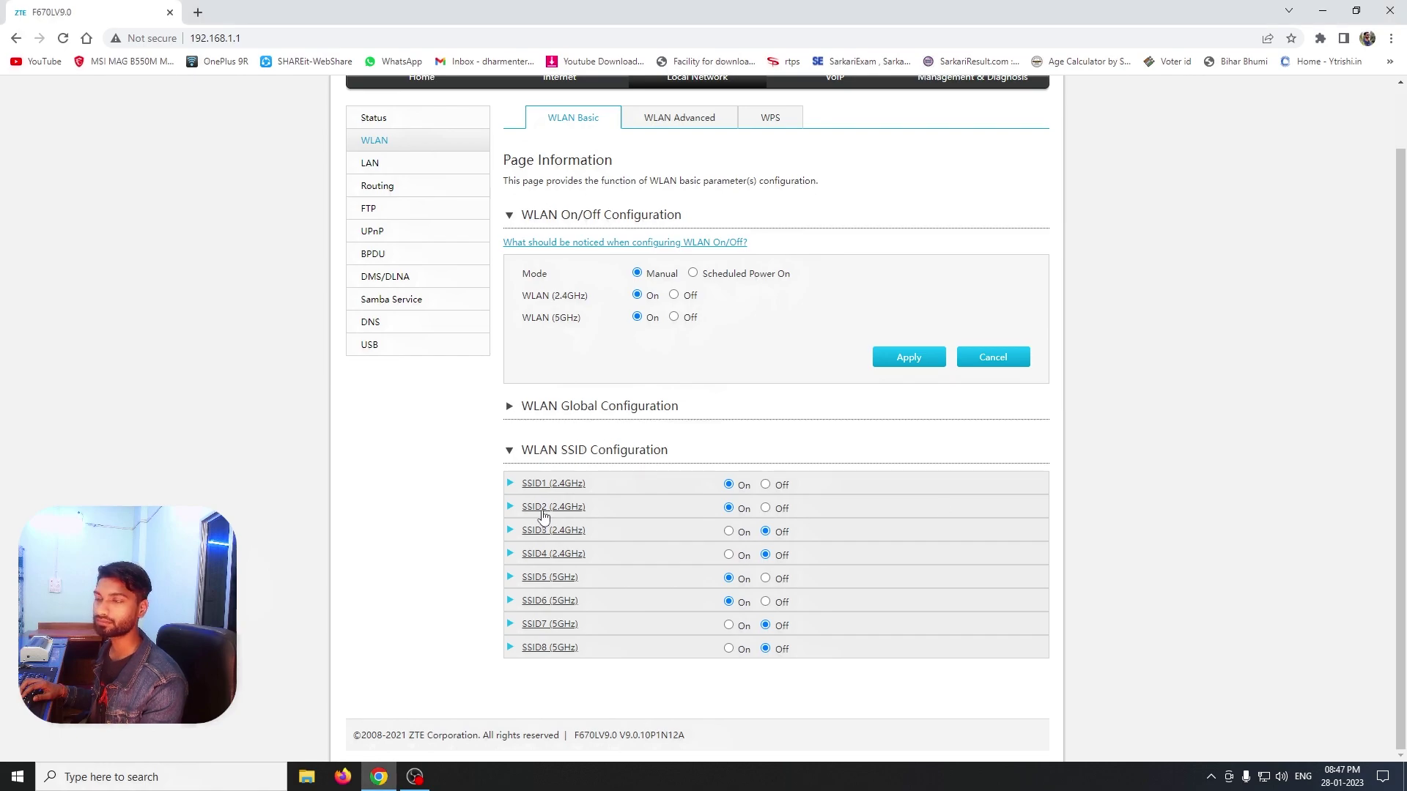
Check SSID1 (2.4GHz) against the Windows Wi-Fi list, then expand SSID2 (2.4GHz)
{"action": "left_click", "coordinate": [510, 484]}
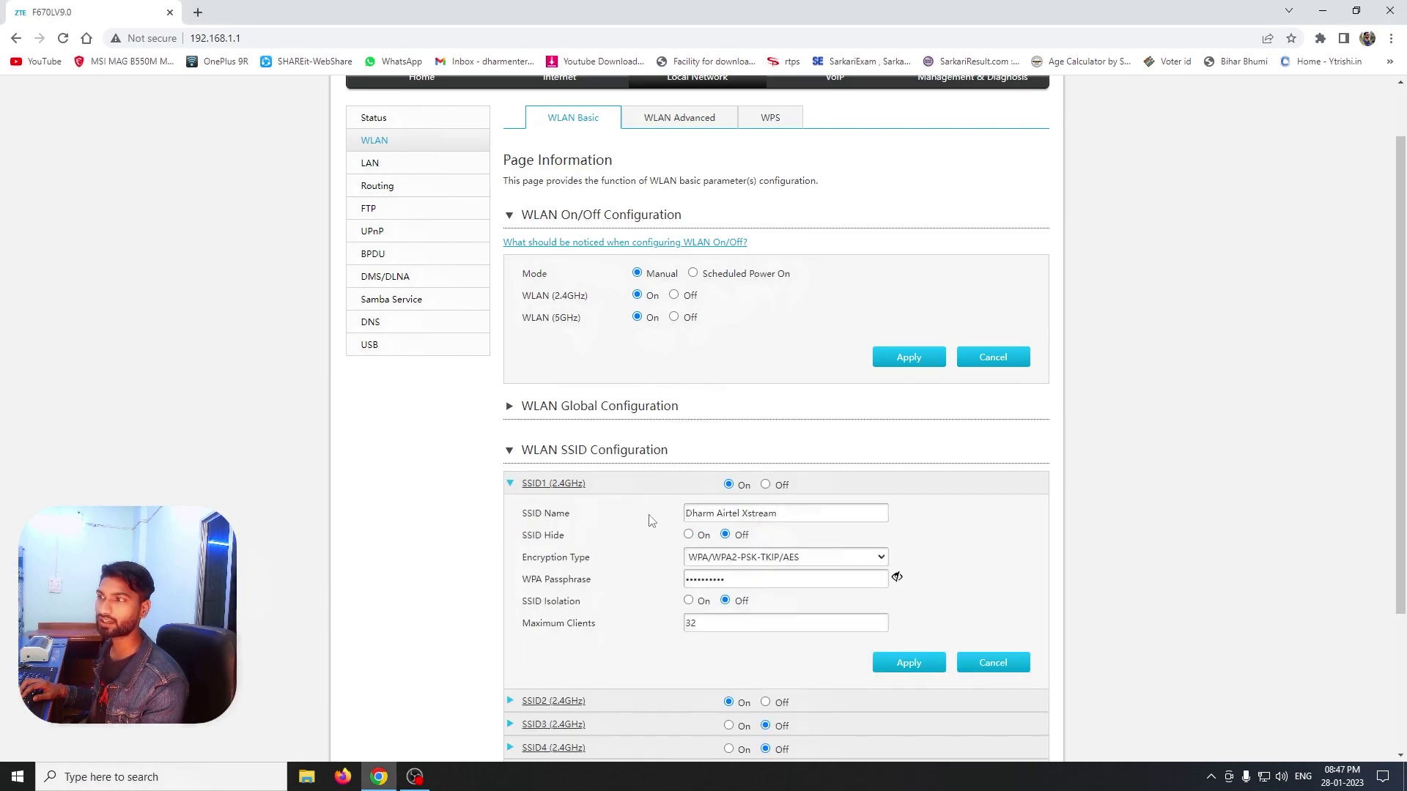
{"action": "left_click", "coordinate": [1263, 776]}
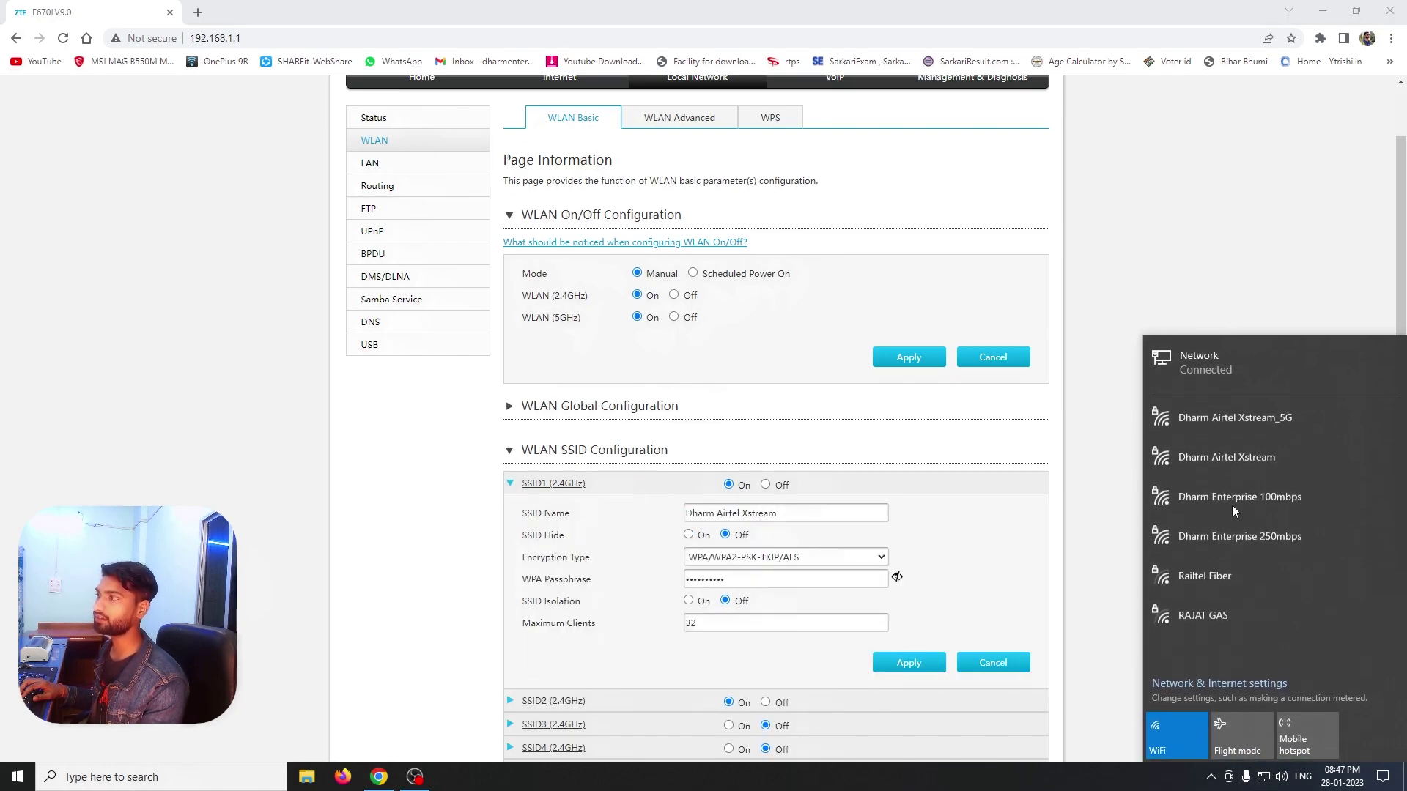
{"action": "left_click", "coordinate": [1063, 530]}
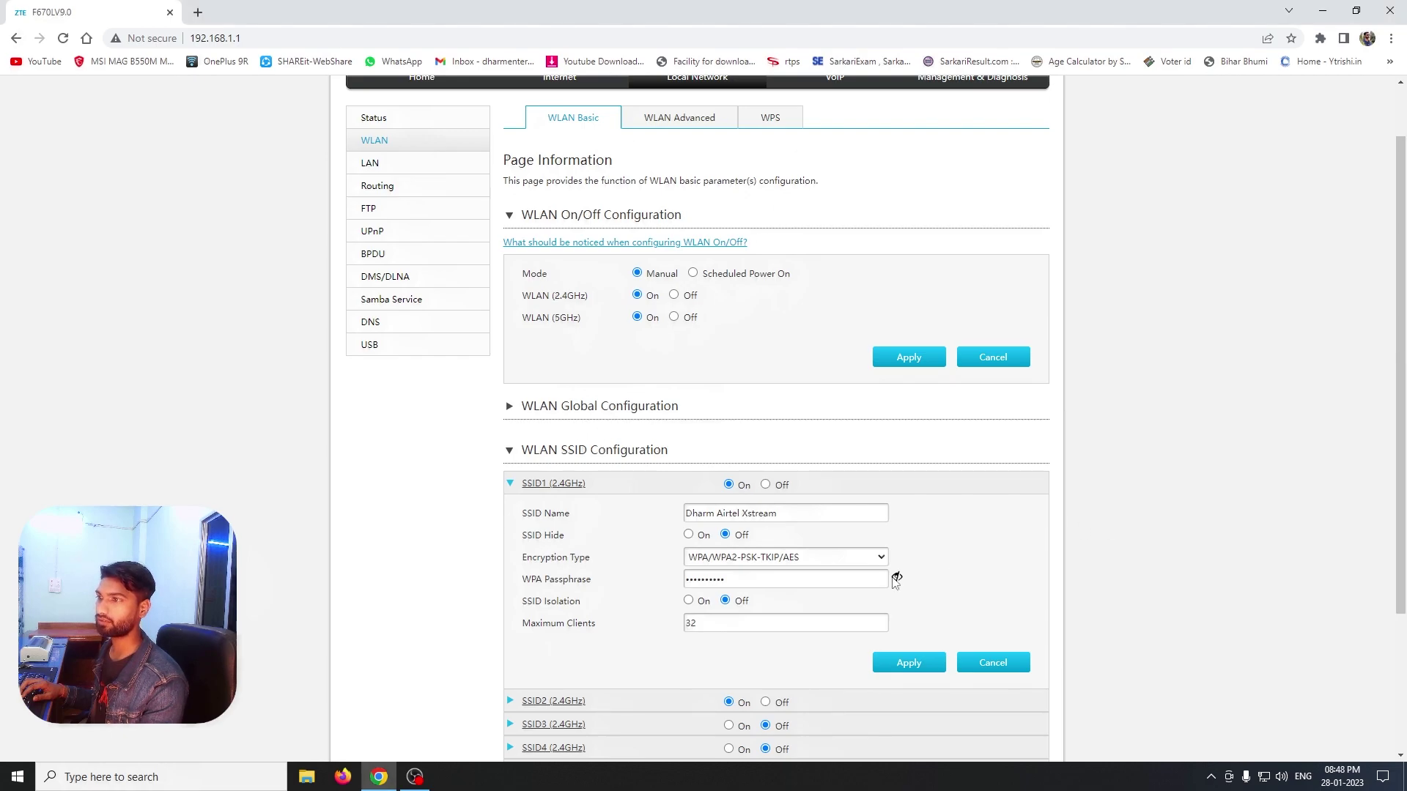
{"action": "left_click", "coordinate": [510, 483]}
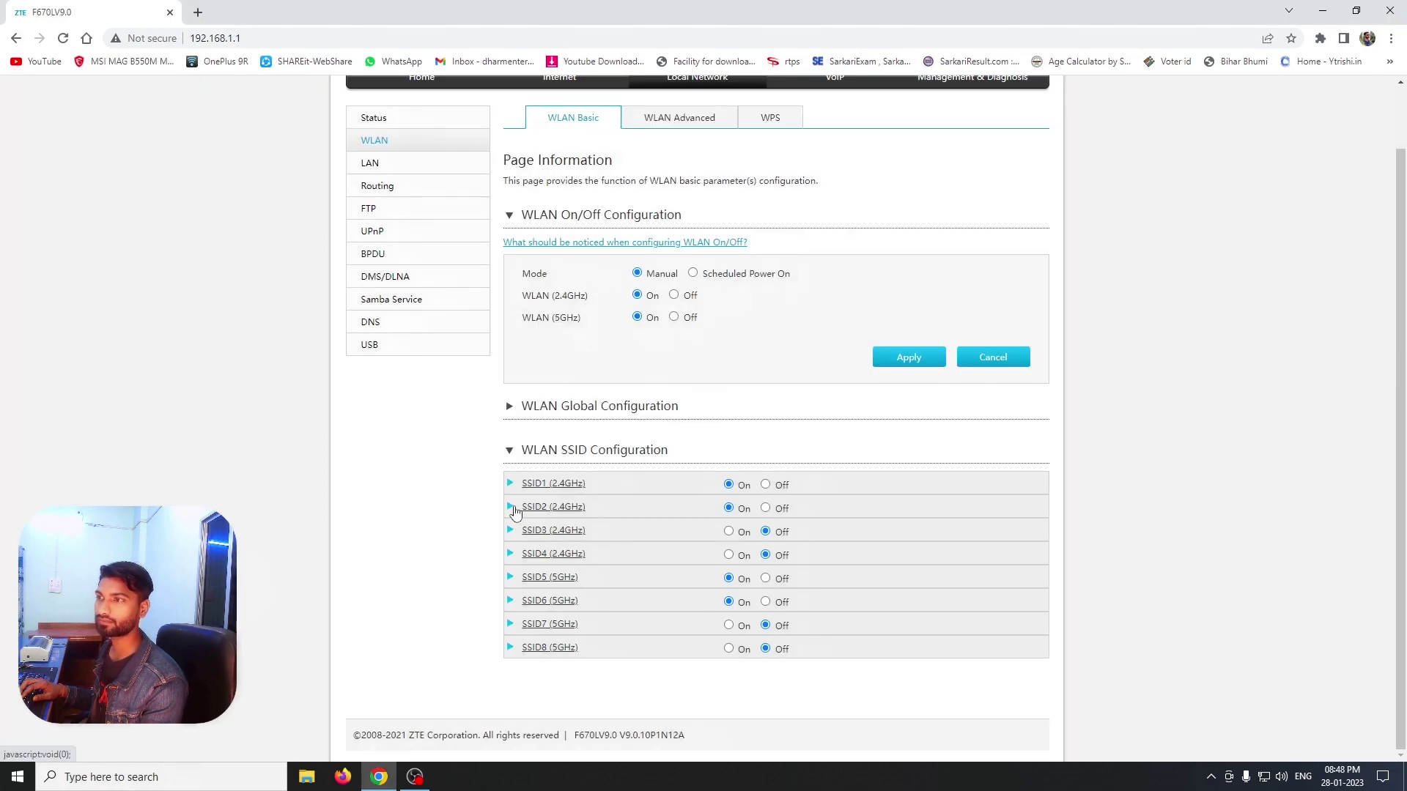
{"action": "left_click", "coordinate": [512, 507]}
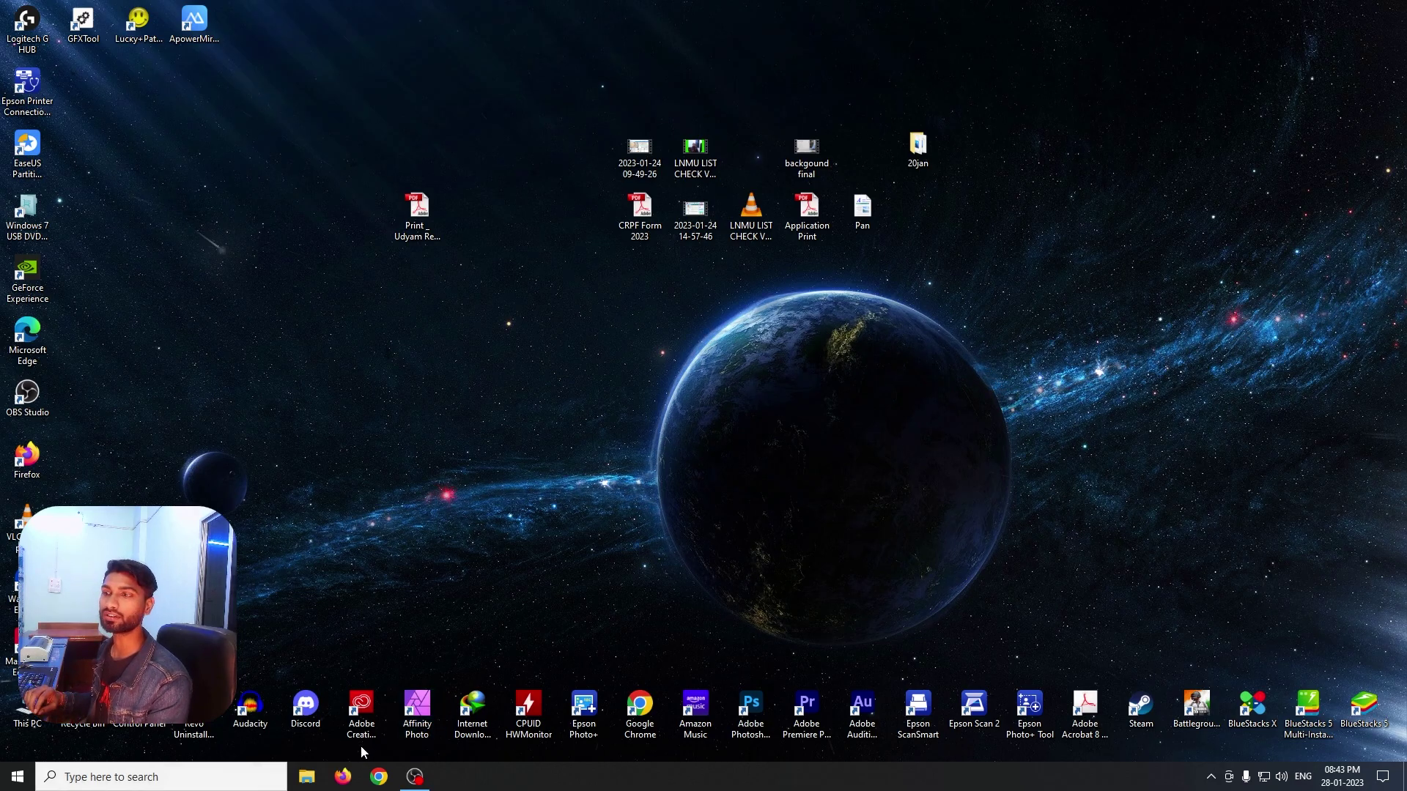
Load the router login page at 192.168.1.1 in Chrome
{"action": "left_click", "coordinate": [379, 779]}
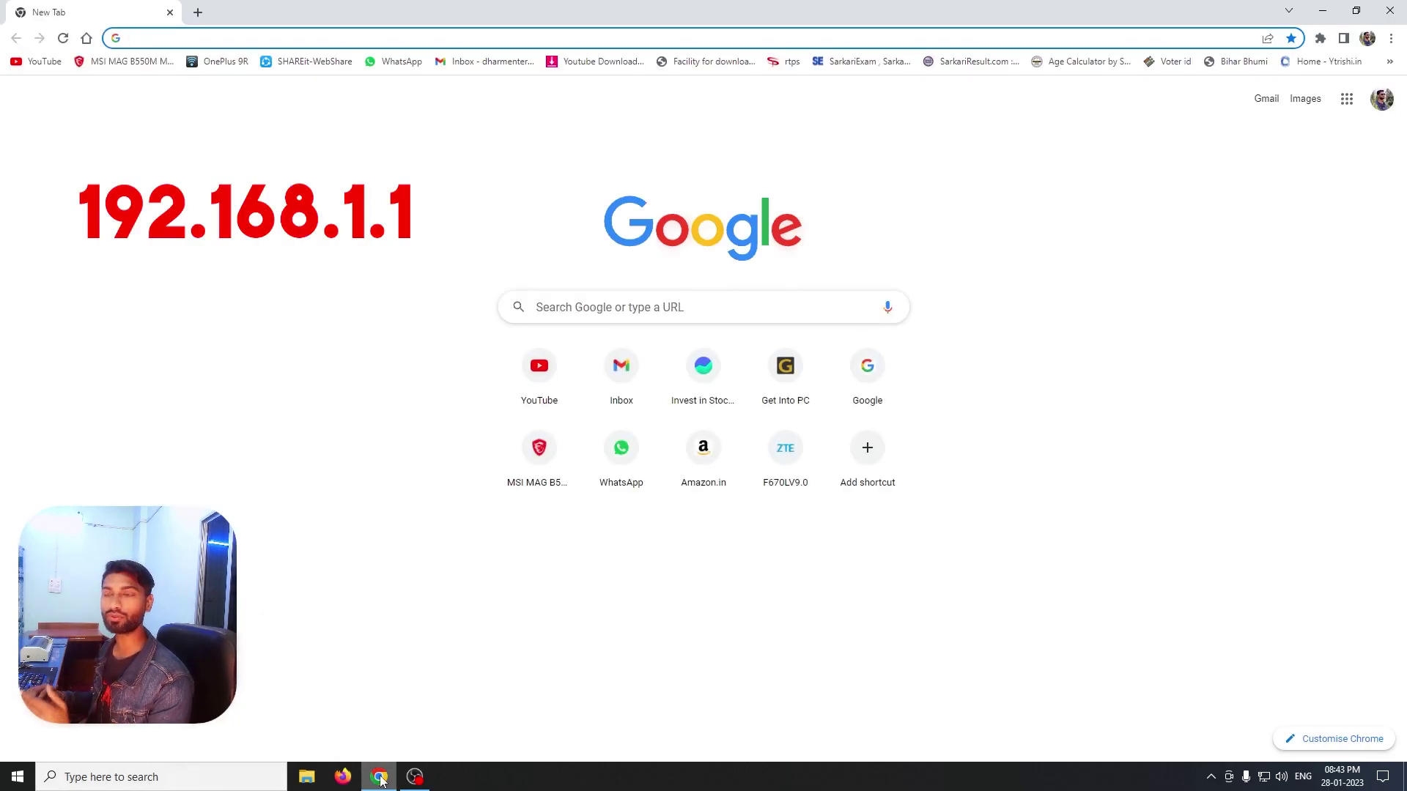
{"action": "type", "text": "192."}
{"action": "key", "text": "Return"}
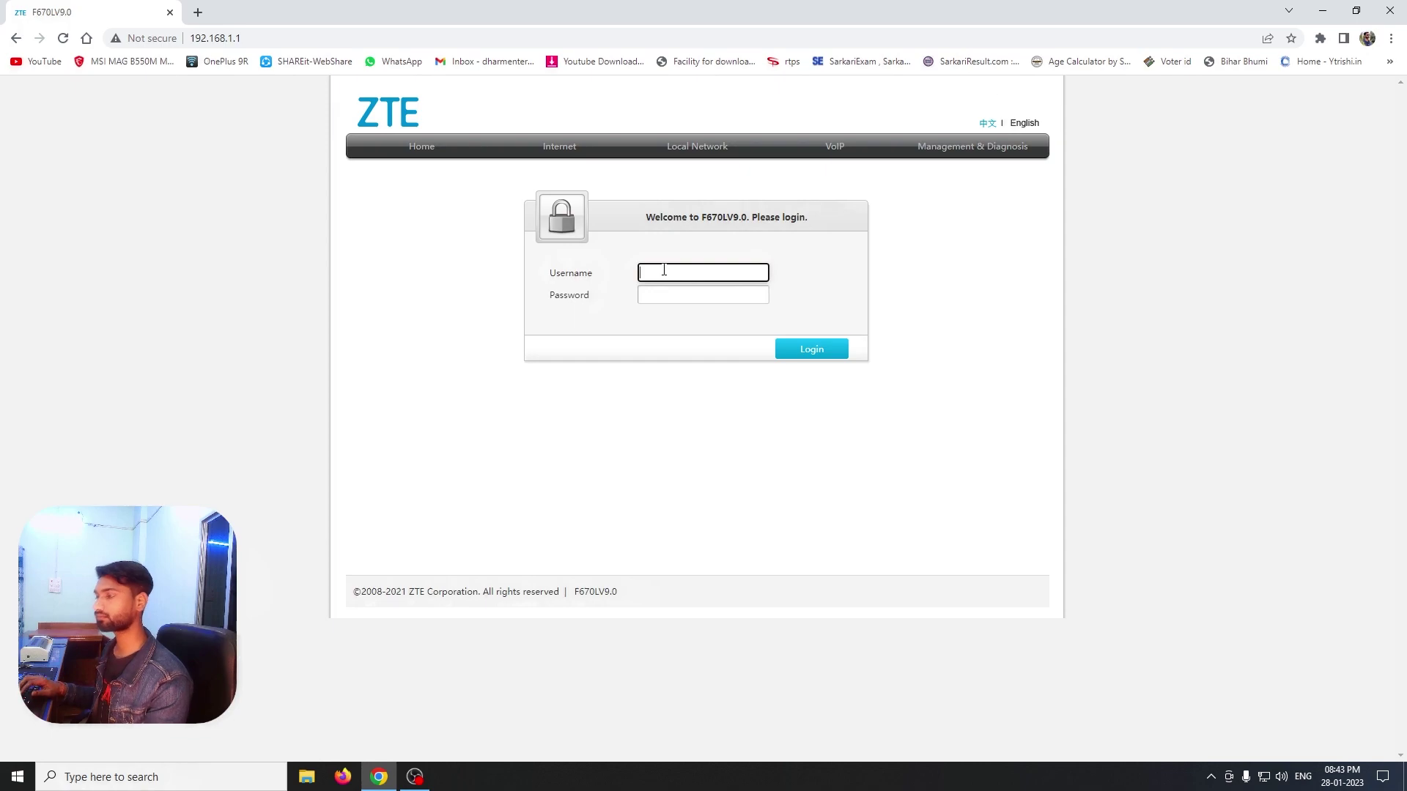
Log in with the administrator username and password, dismissing the breach warning and save-password prompt
{"action": "type", "text": "ADMIN"}
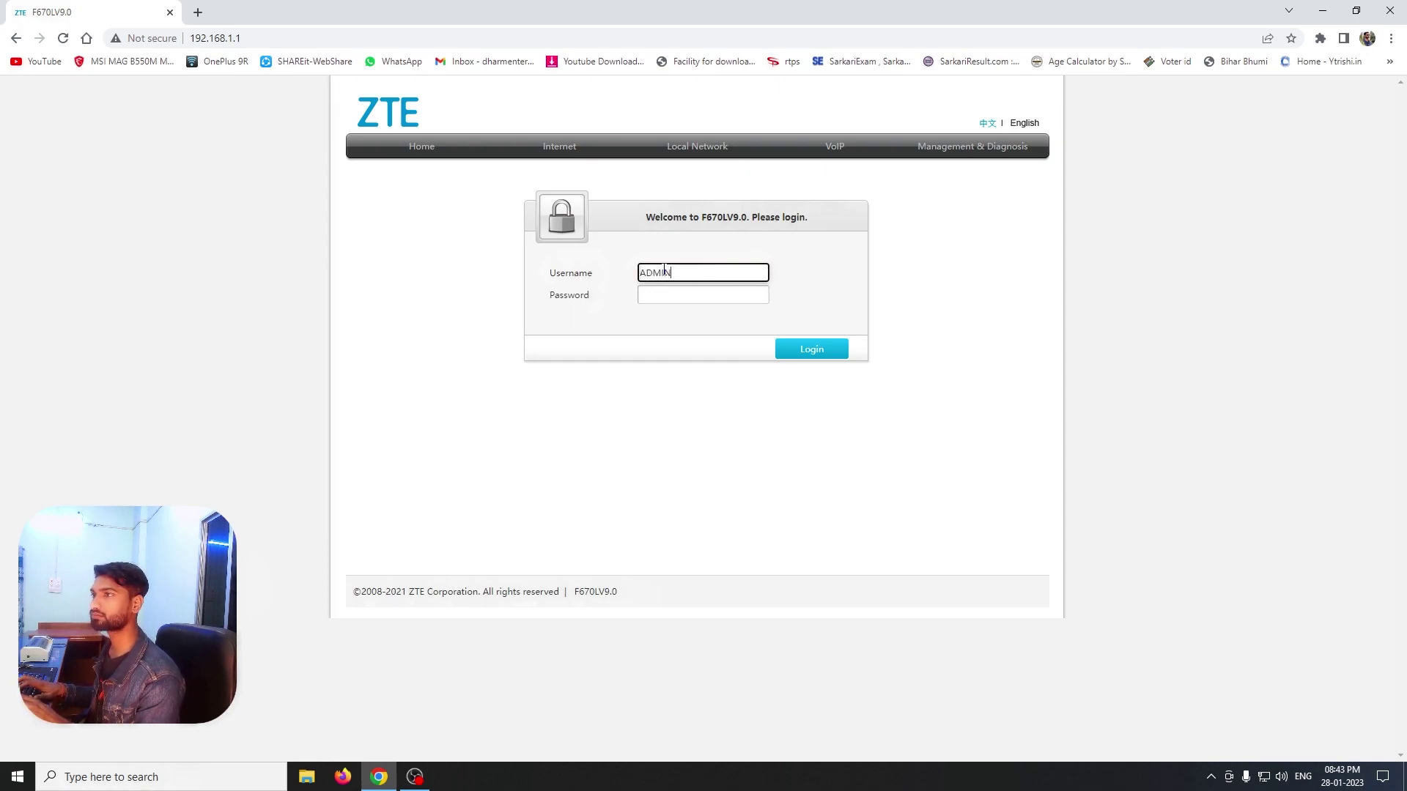
{"action": "key", "text": "BackSpace"}
{"action": "key", "text": "BackSpace"}
{"action": "key", "text": "BackSpace"}
{"action": "type", "text": "admin"}
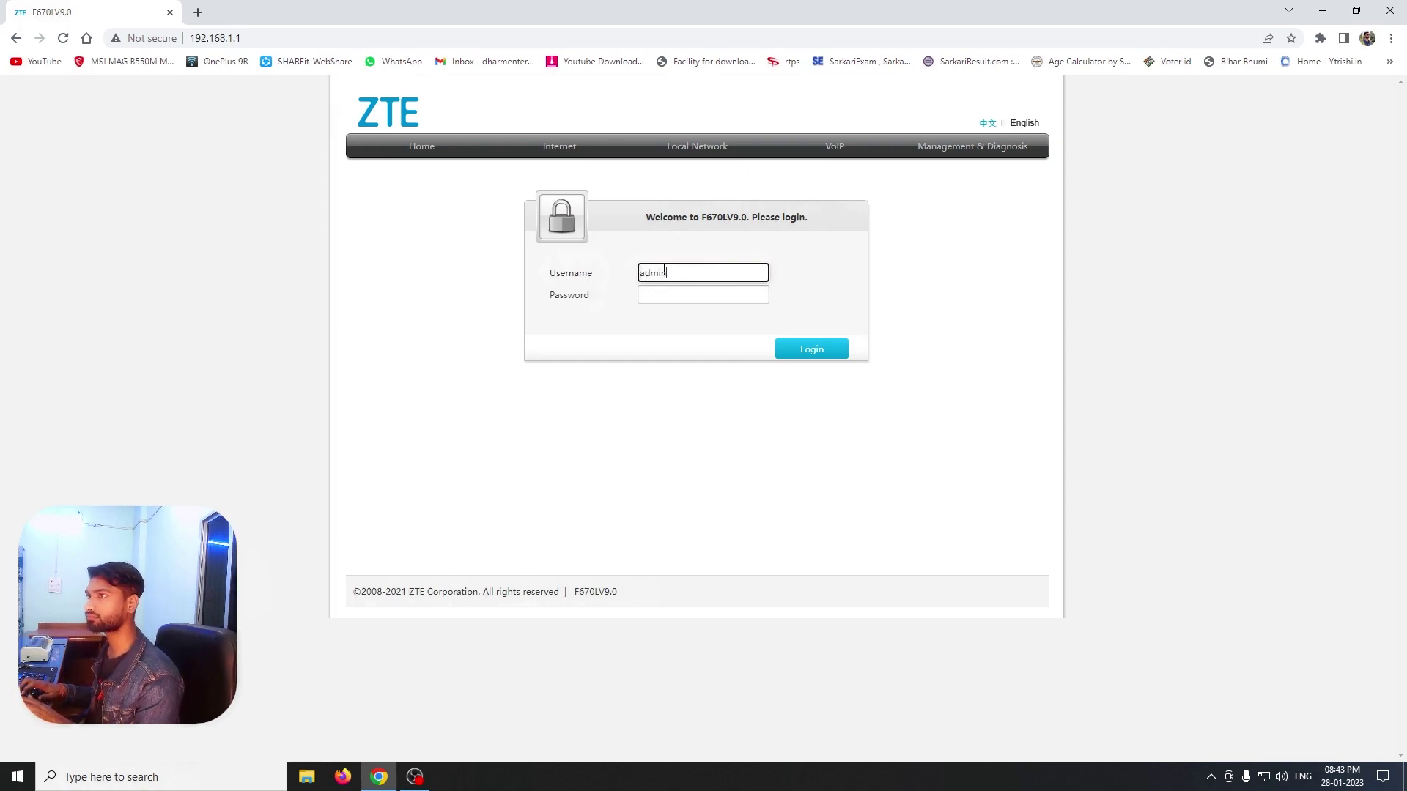
{"action": "key", "text": "Tab"}
{"action": "type", "text": "a"}
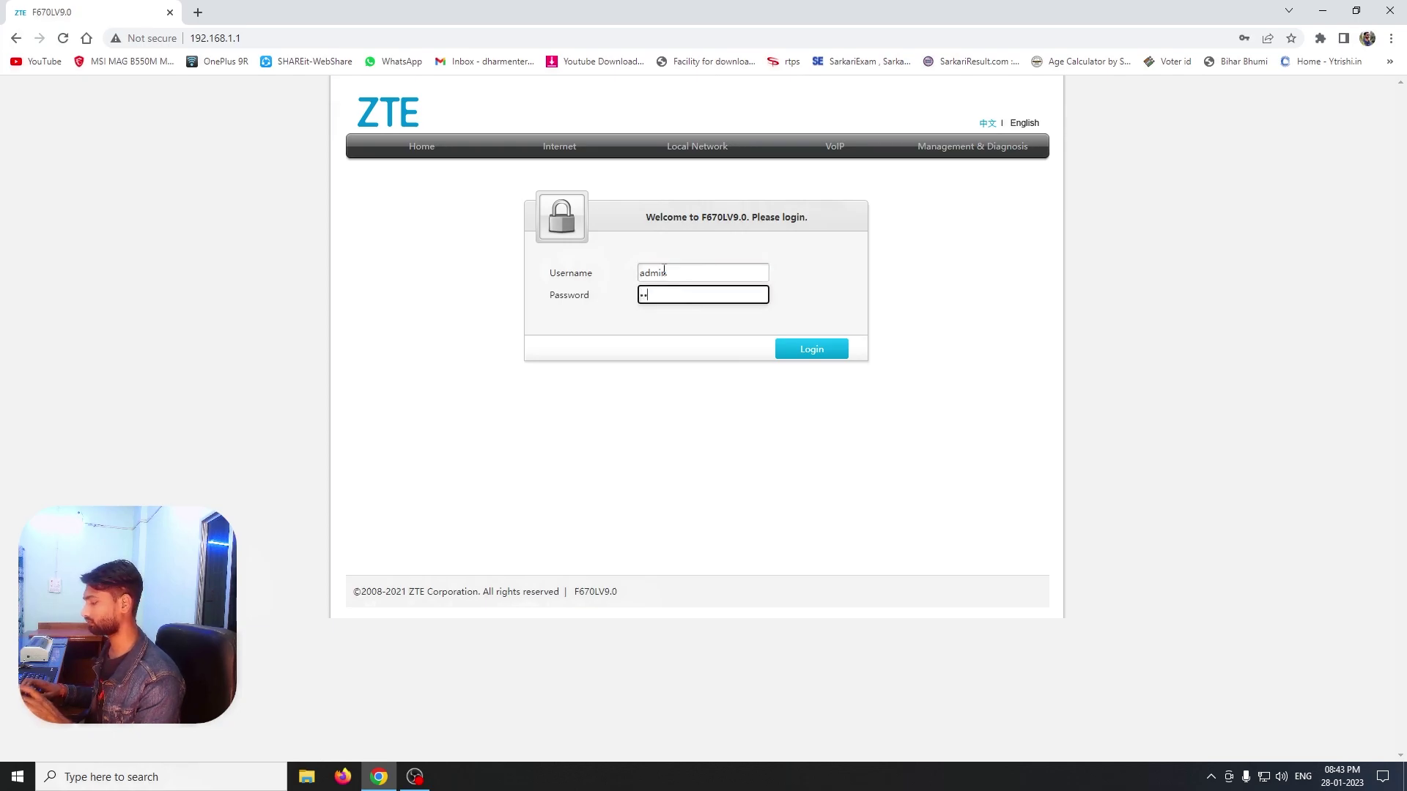
{"action": "left_click", "coordinate": [812, 355]}
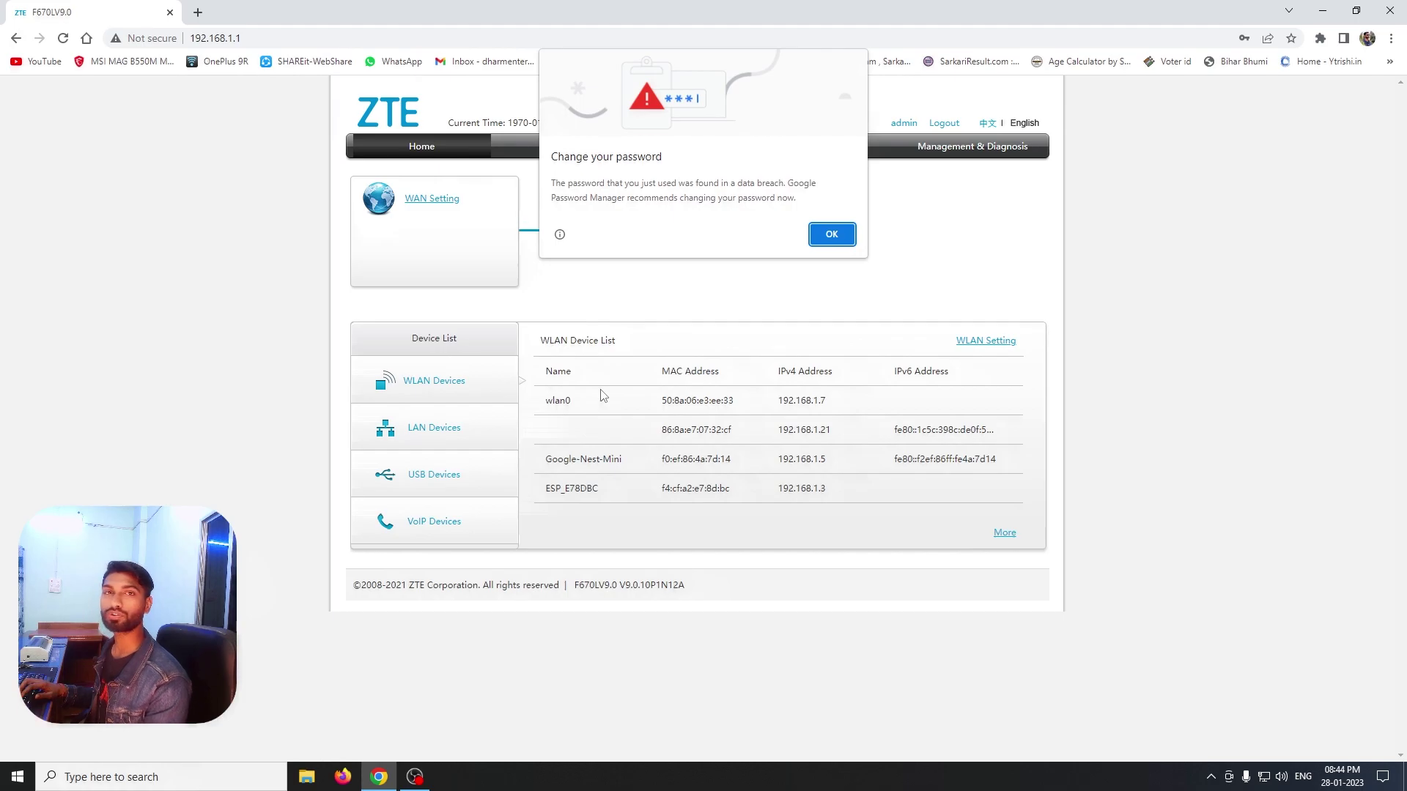
{"action": "left_click", "coordinate": [820, 238]}
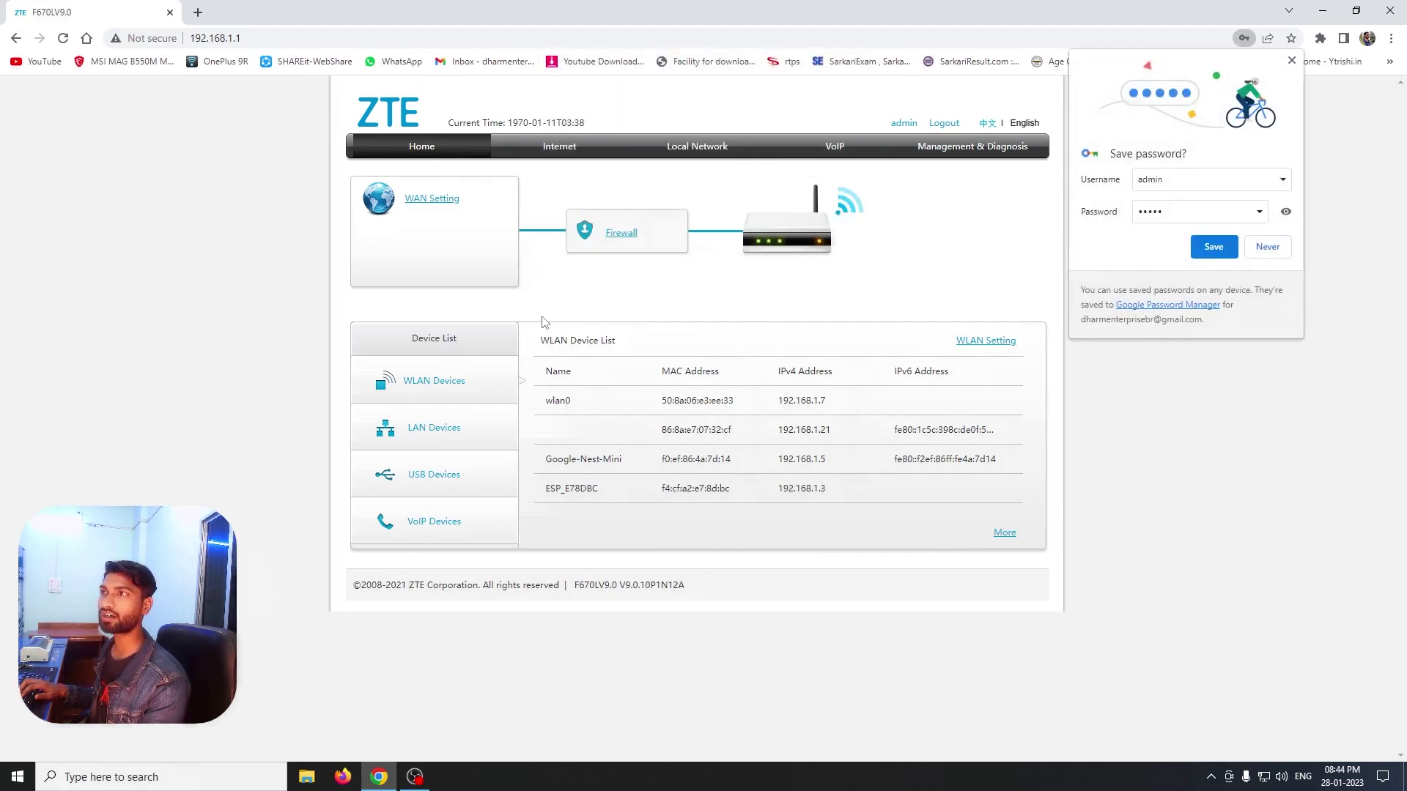
{"action": "left_click", "coordinate": [1286, 249]}
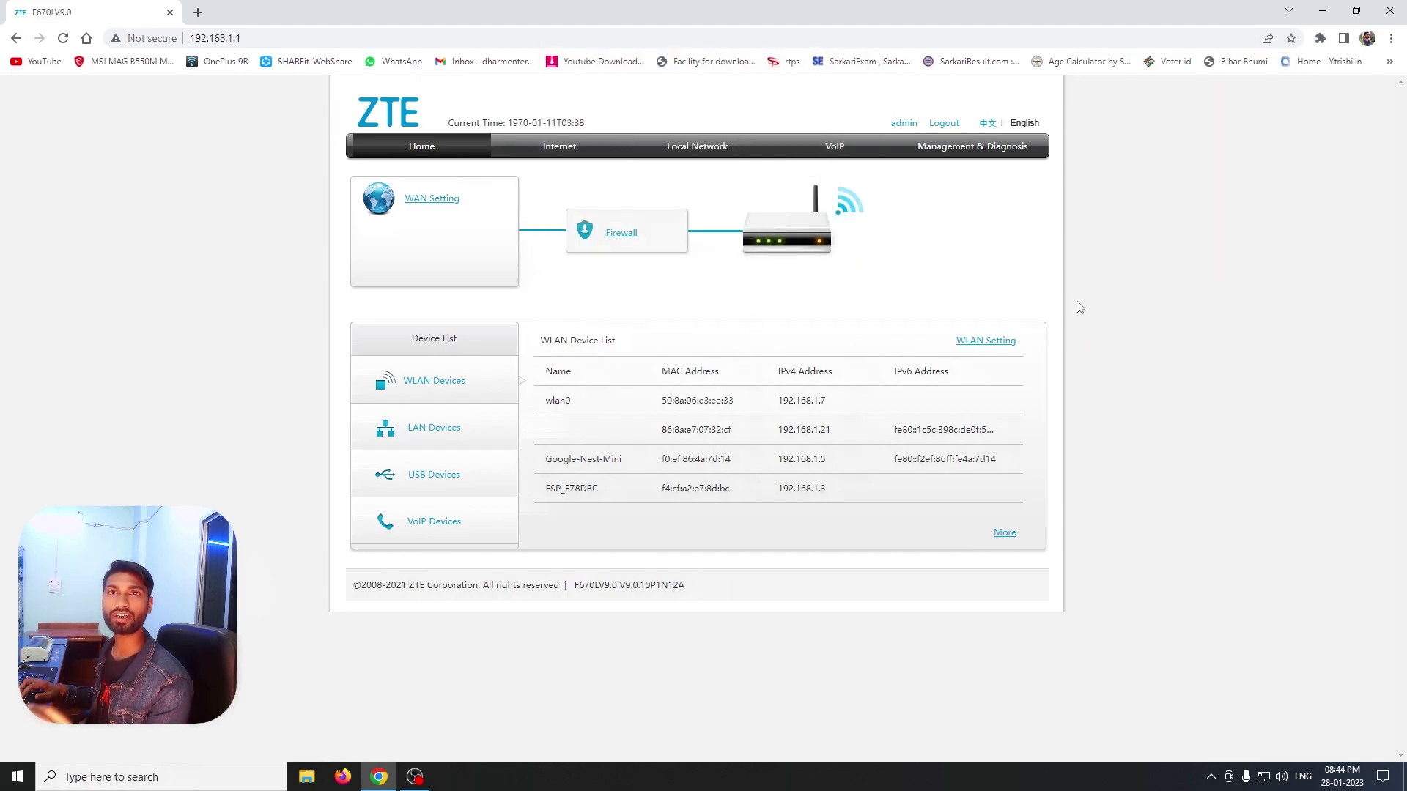
Open Local Network > WLAN SSID Configuration and compare it with the Windows Wi-Fi list
{"action": "left_click", "coordinate": [698, 151]}
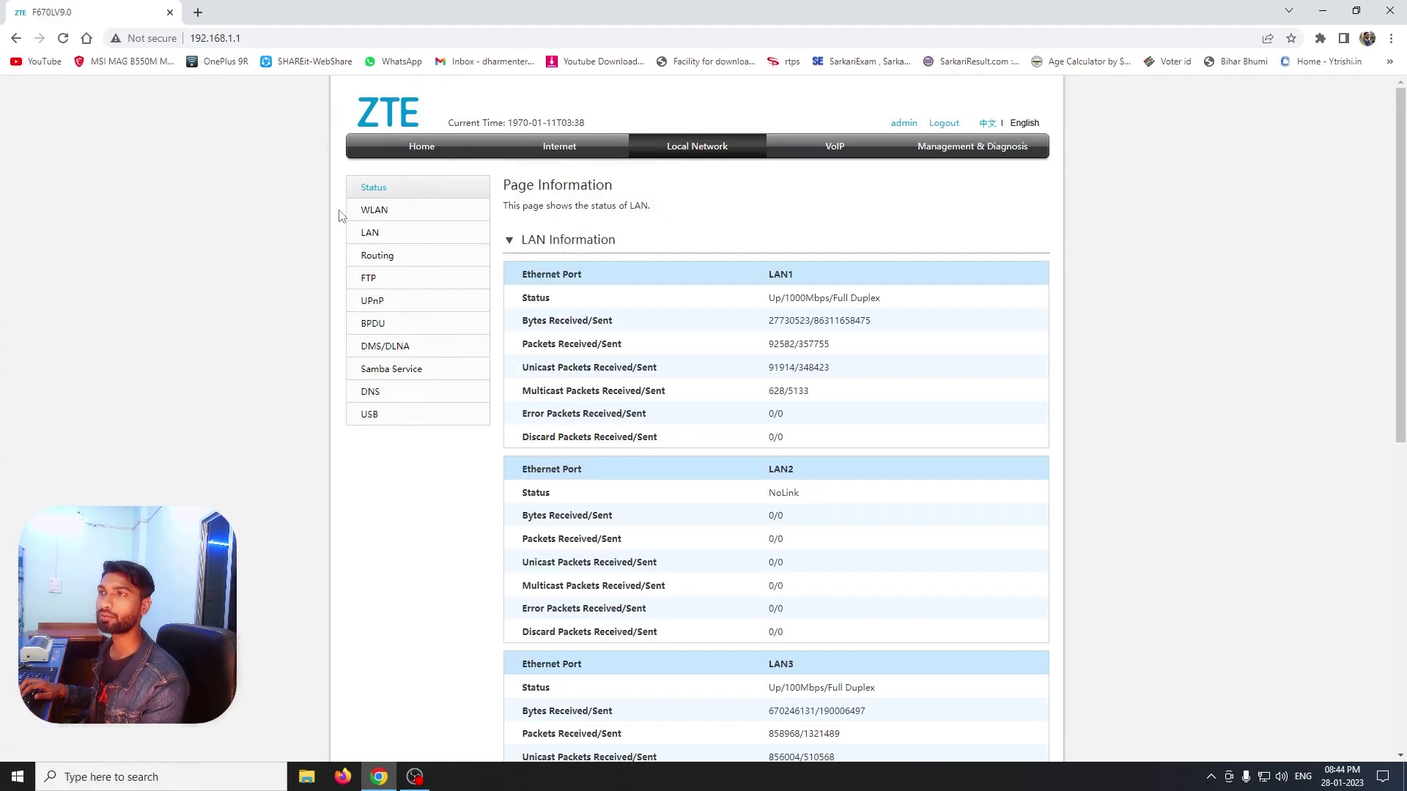
{"action": "left_click", "coordinate": [369, 214]}
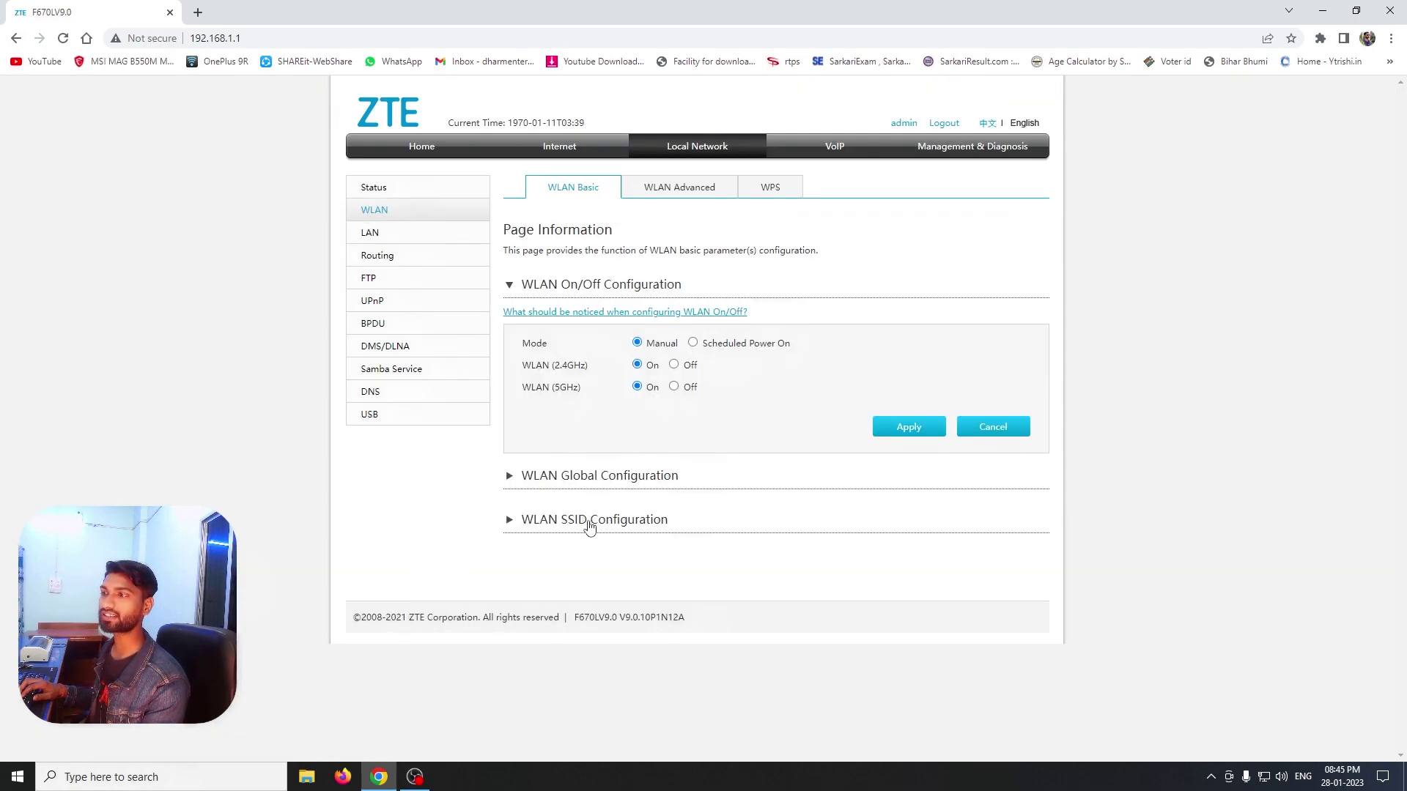
{"action": "left_click", "coordinate": [510, 520]}
{"action": "scroll", "coordinate": [718, 484], "scroll_direction": "down", "scroll_amount": 1}
{"action": "scroll", "coordinate": [715, 477], "scroll_direction": "down", "scroll_amount": 3}
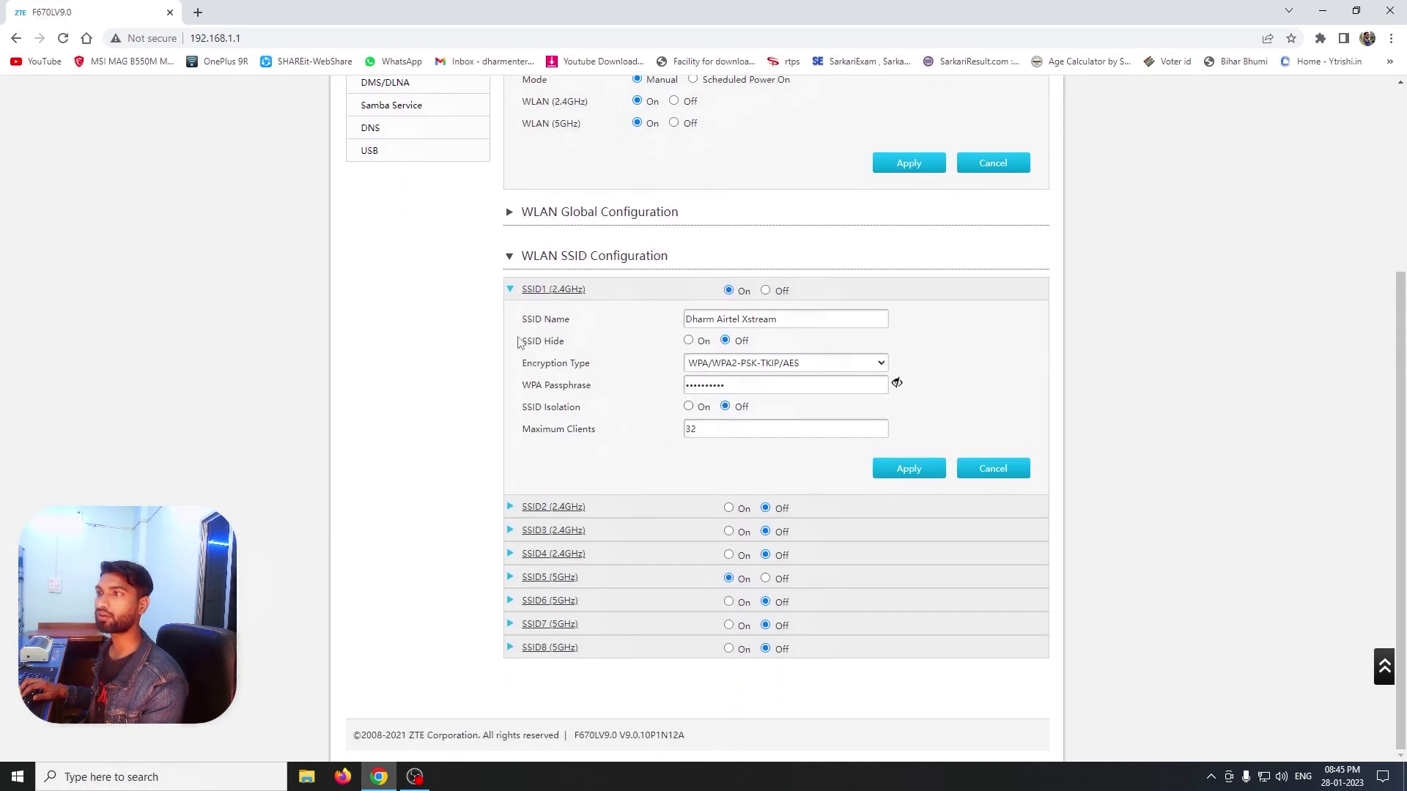
{"action": "left_click", "coordinate": [510, 292]}
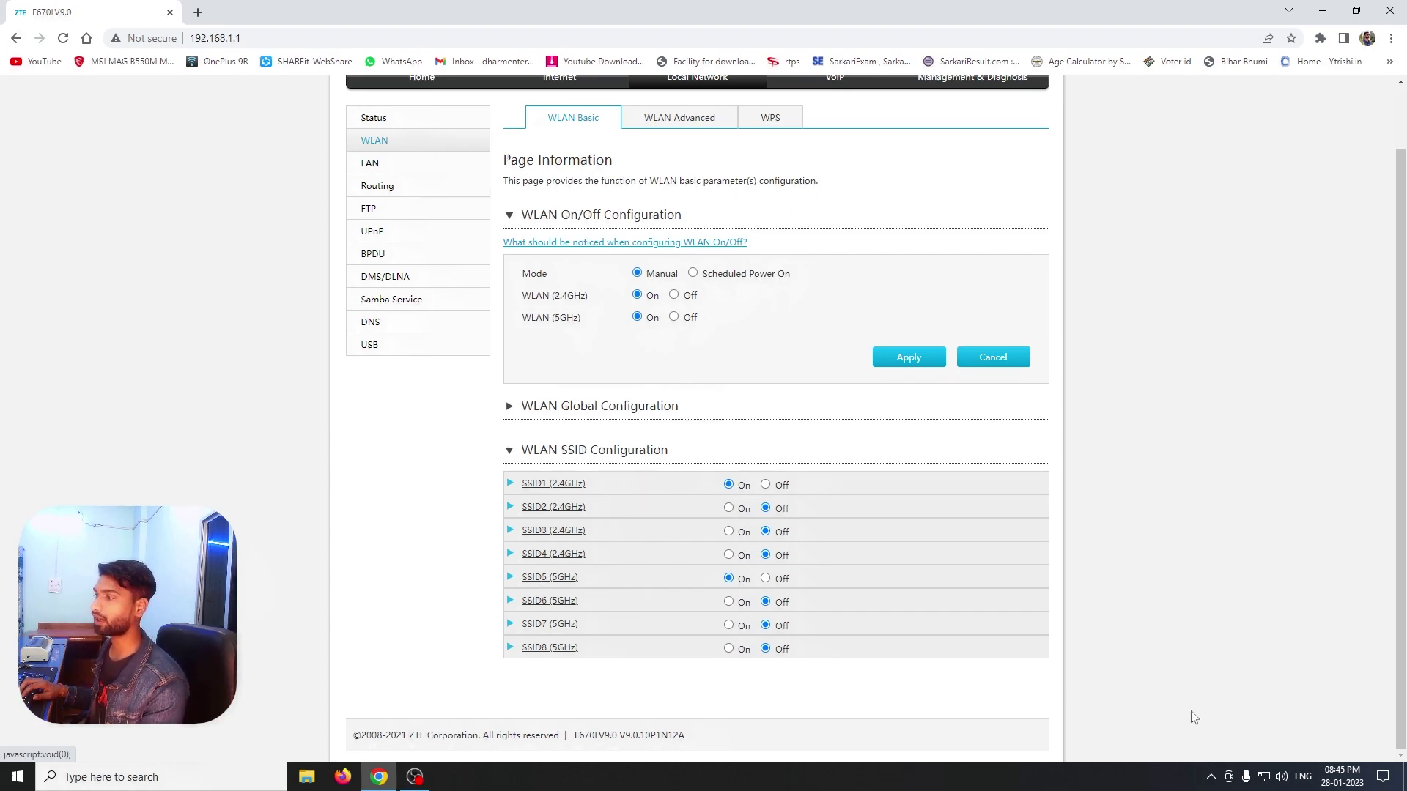
{"action": "left_click", "coordinate": [1263, 777]}
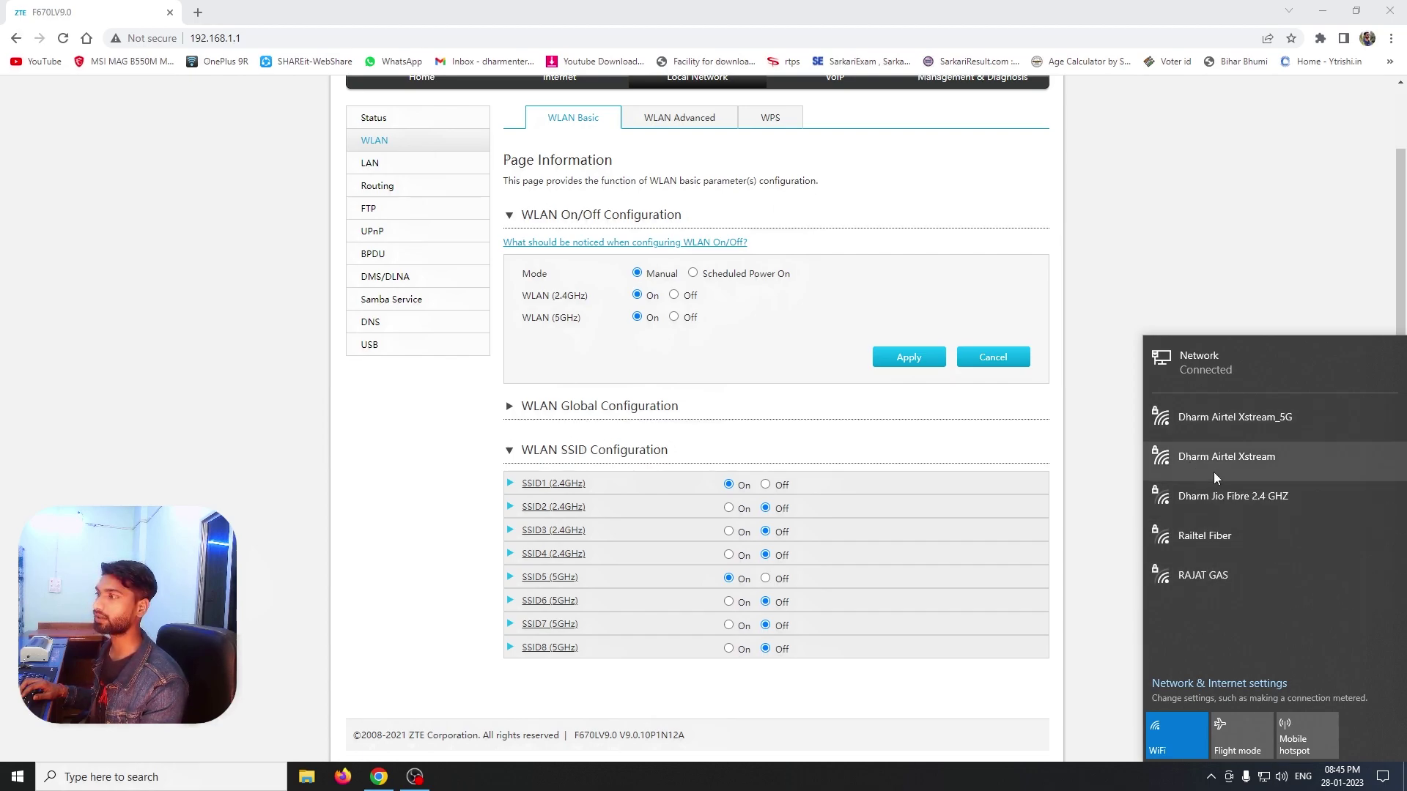
{"action": "left_click", "coordinate": [459, 542]}
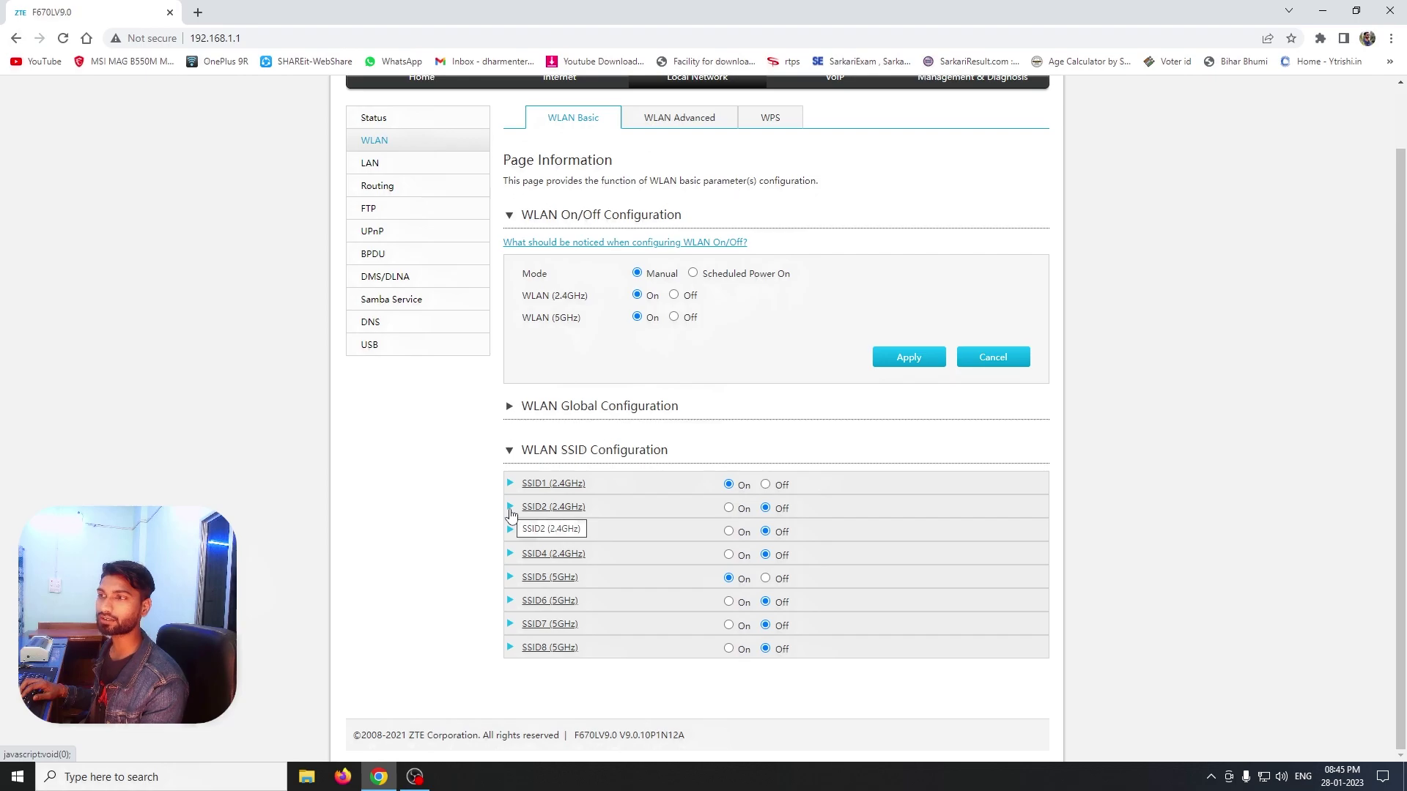
Switch SSID2 (2.4GHz) on, briefly revealing then re-masking its authentication server secret
{"action": "left_click", "coordinate": [511, 507]}
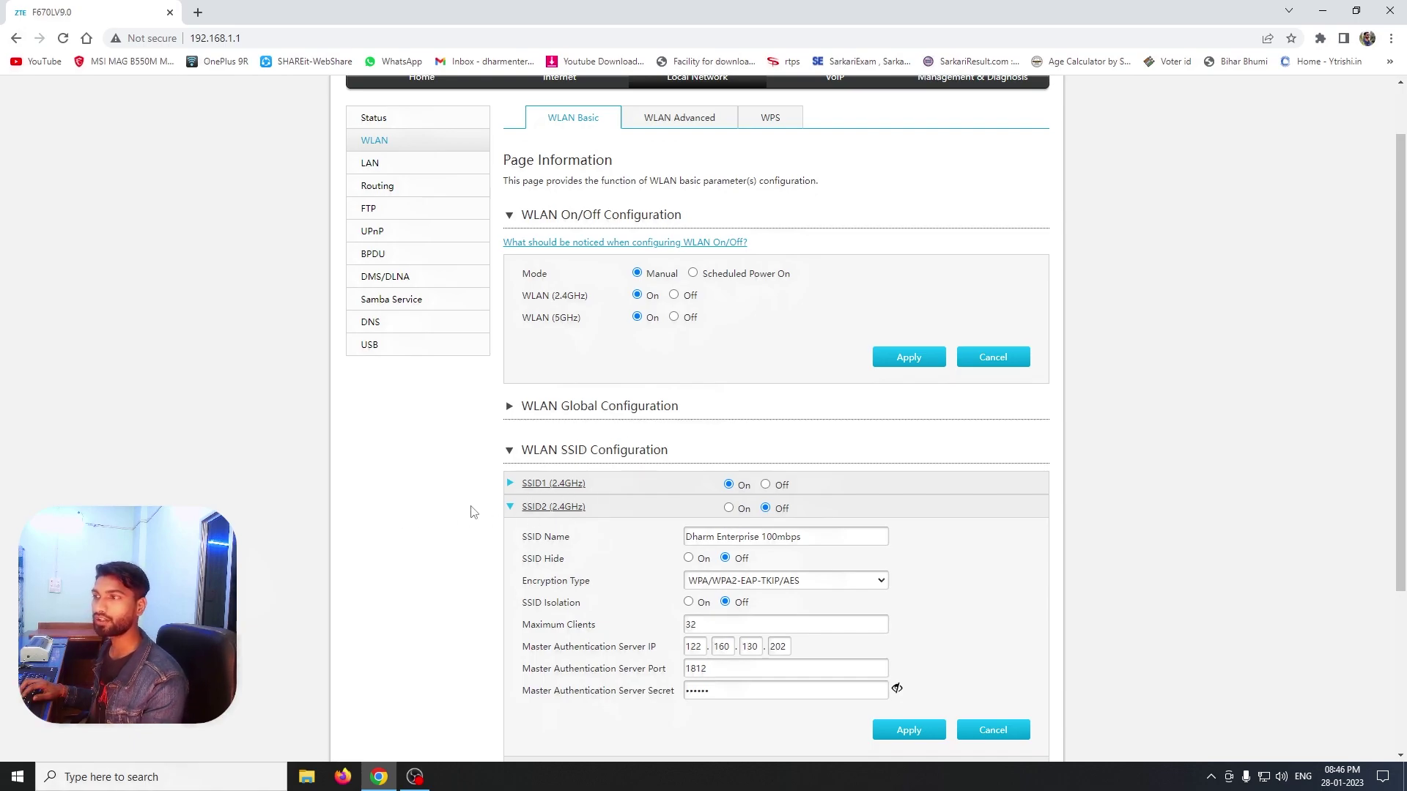
{"action": "left_click", "coordinate": [728, 508]}
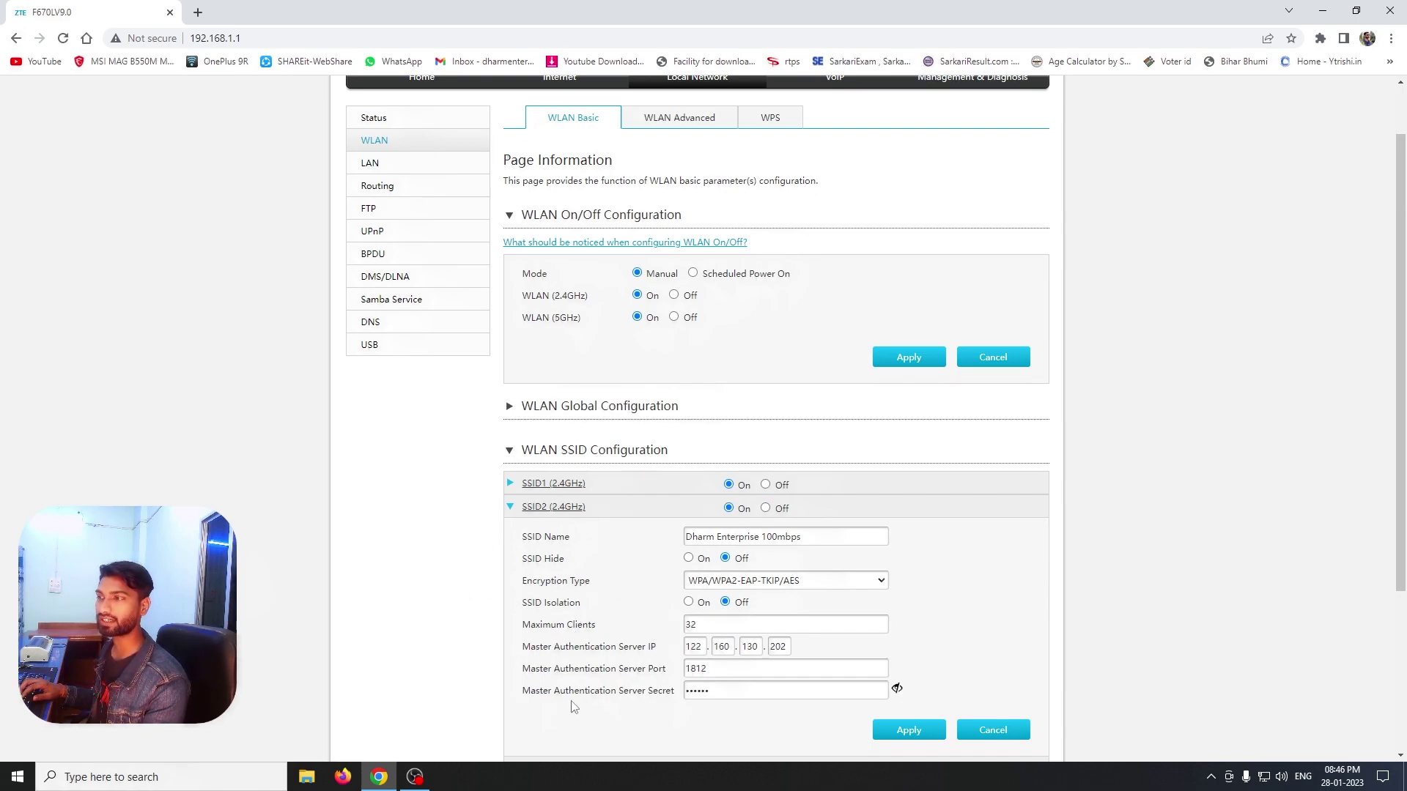
{"action": "left_click", "coordinate": [897, 690]}
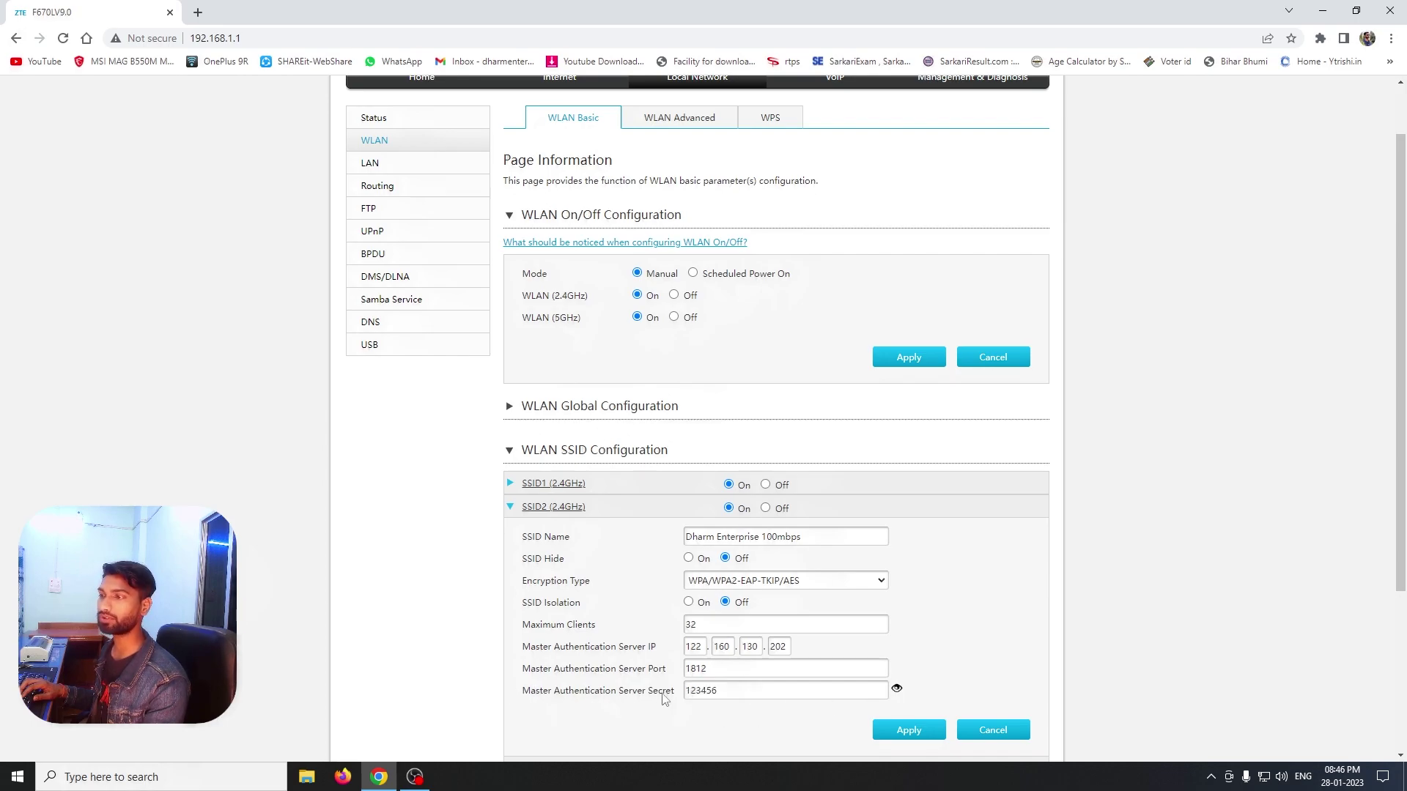
{"action": "scroll", "coordinate": [895, 685], "scroll_direction": "down", "scroll_amount": 1}
{"action": "left_click", "coordinate": [897, 617]}
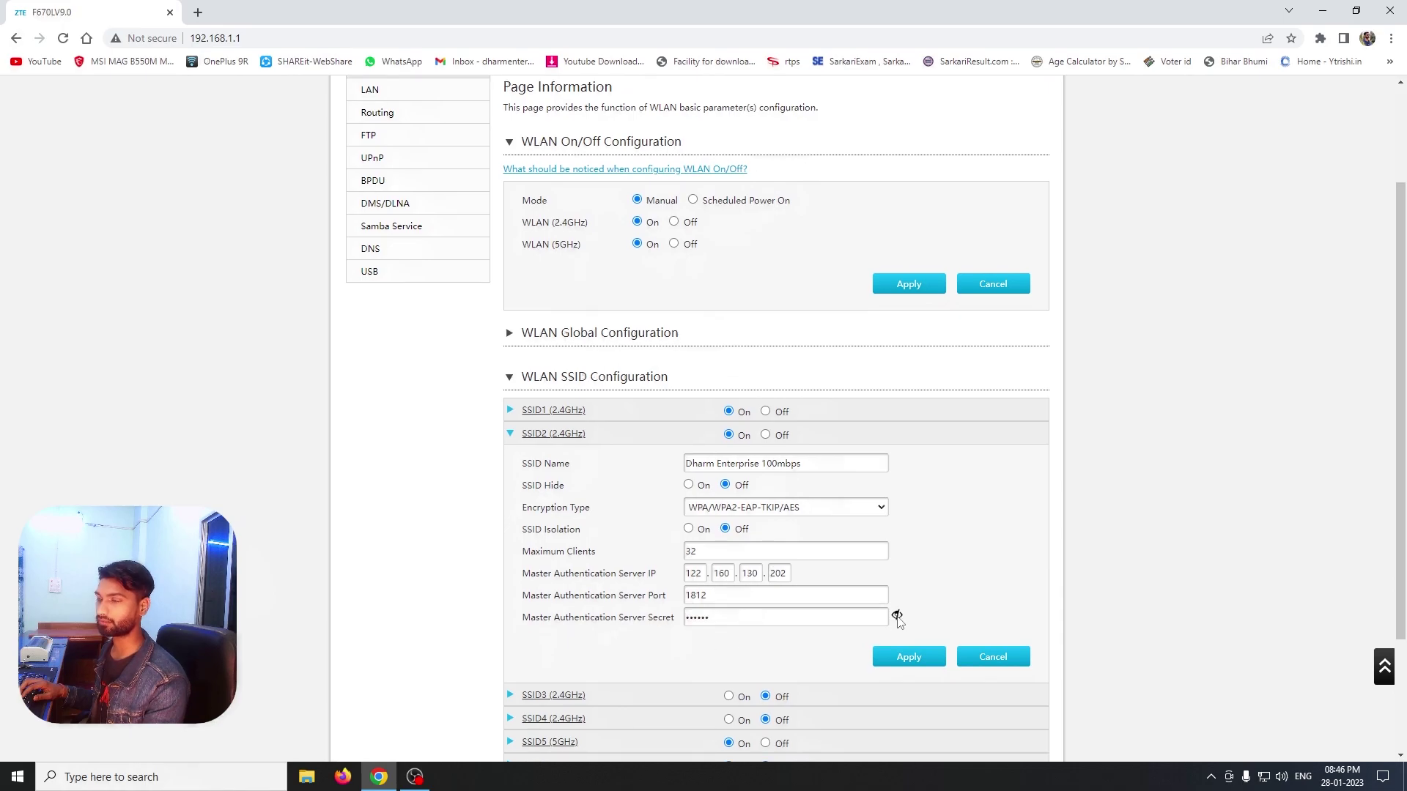
Save SSID2, then switch SSID6 (5GHz) on and briefly inspect its settings
{"action": "left_click", "coordinate": [907, 659]}
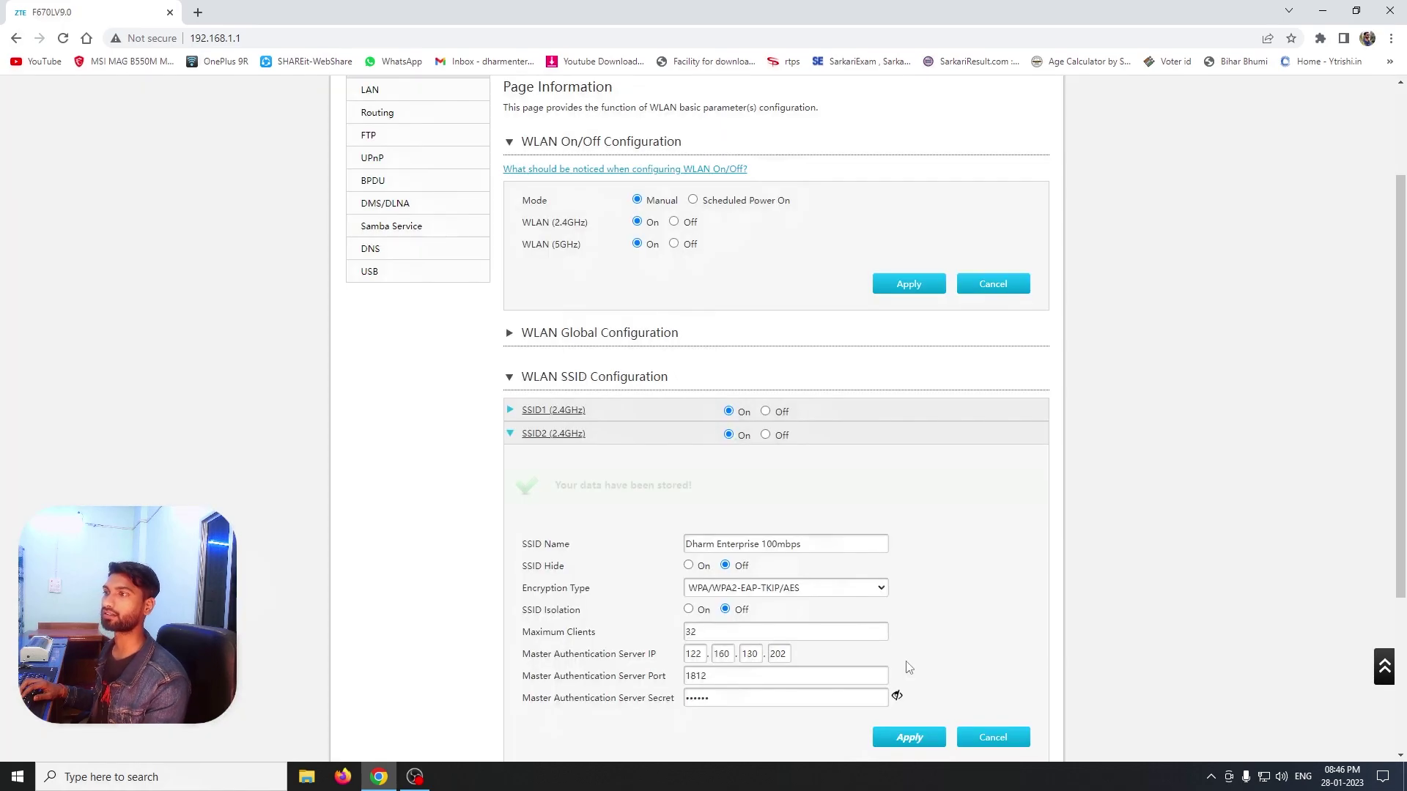
{"action": "left_click", "coordinate": [510, 434]}
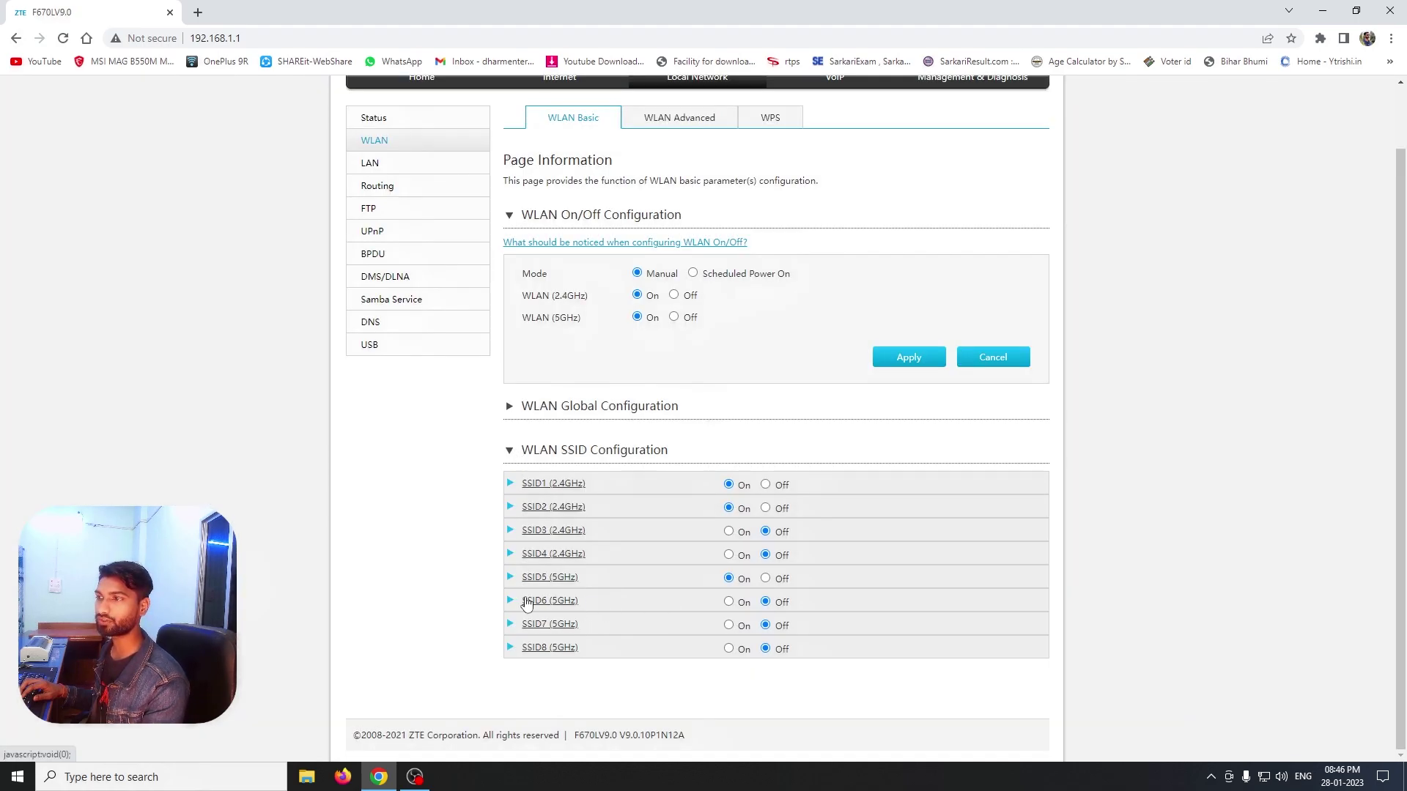
{"action": "left_click", "coordinate": [728, 602]}
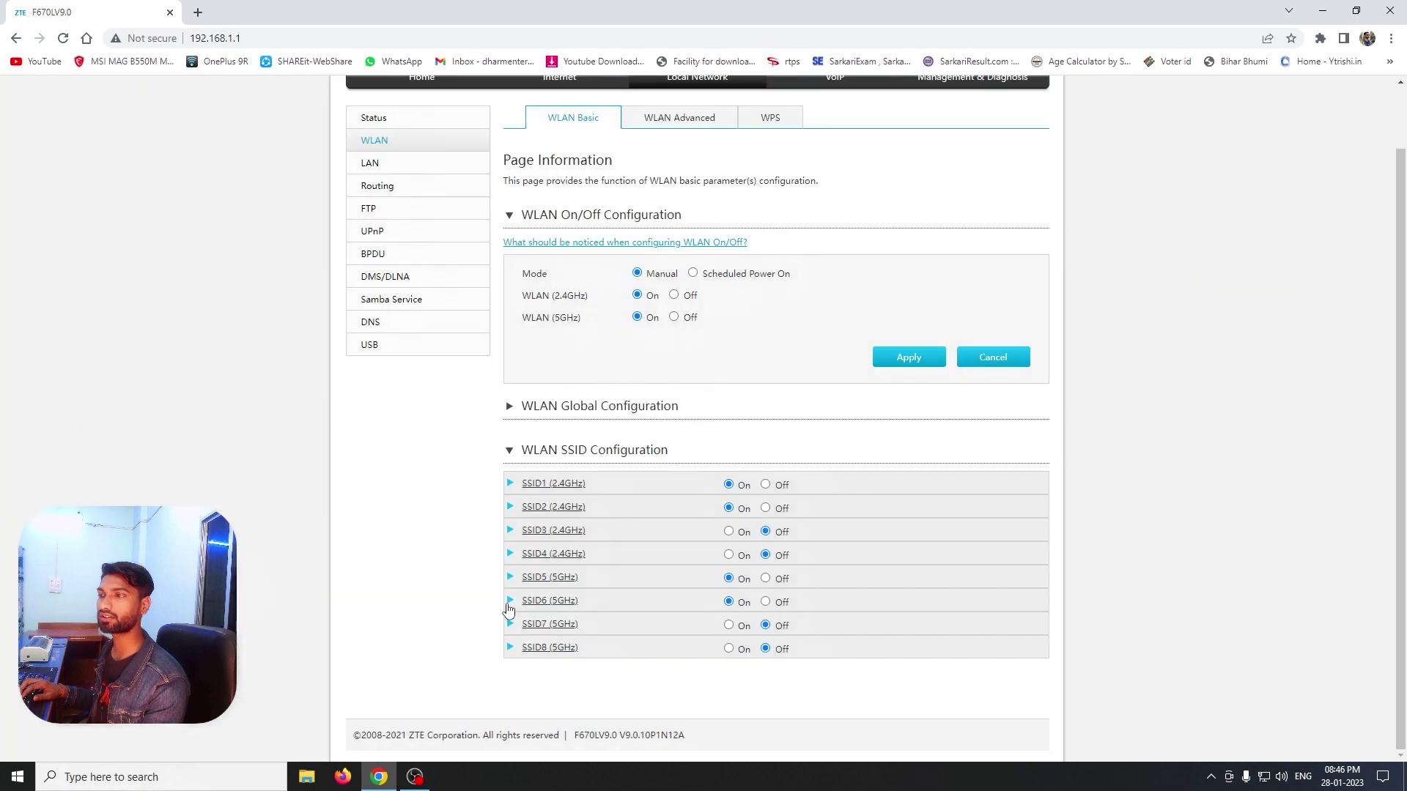
{"action": "left_click", "coordinate": [509, 603]}
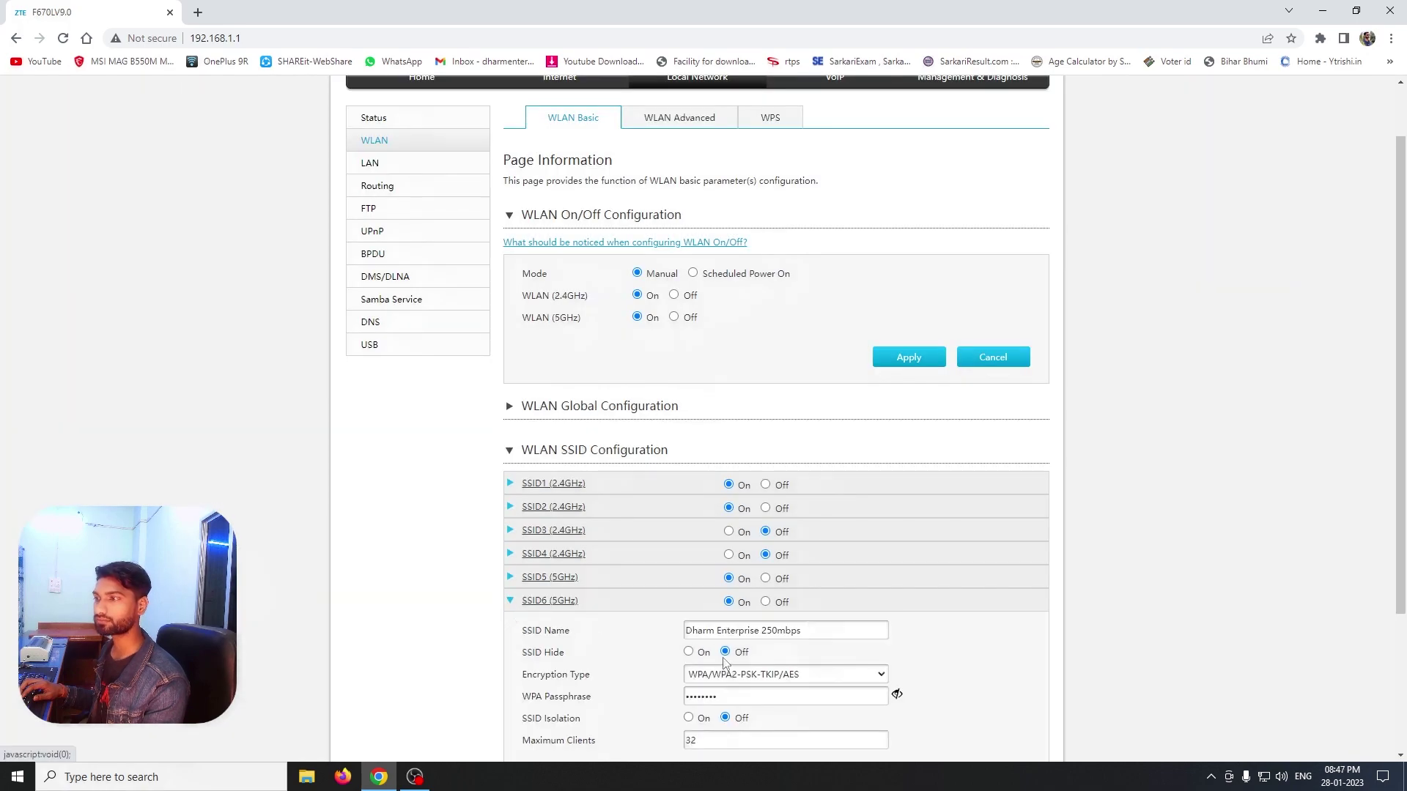
{"action": "left_click", "coordinate": [507, 602]}
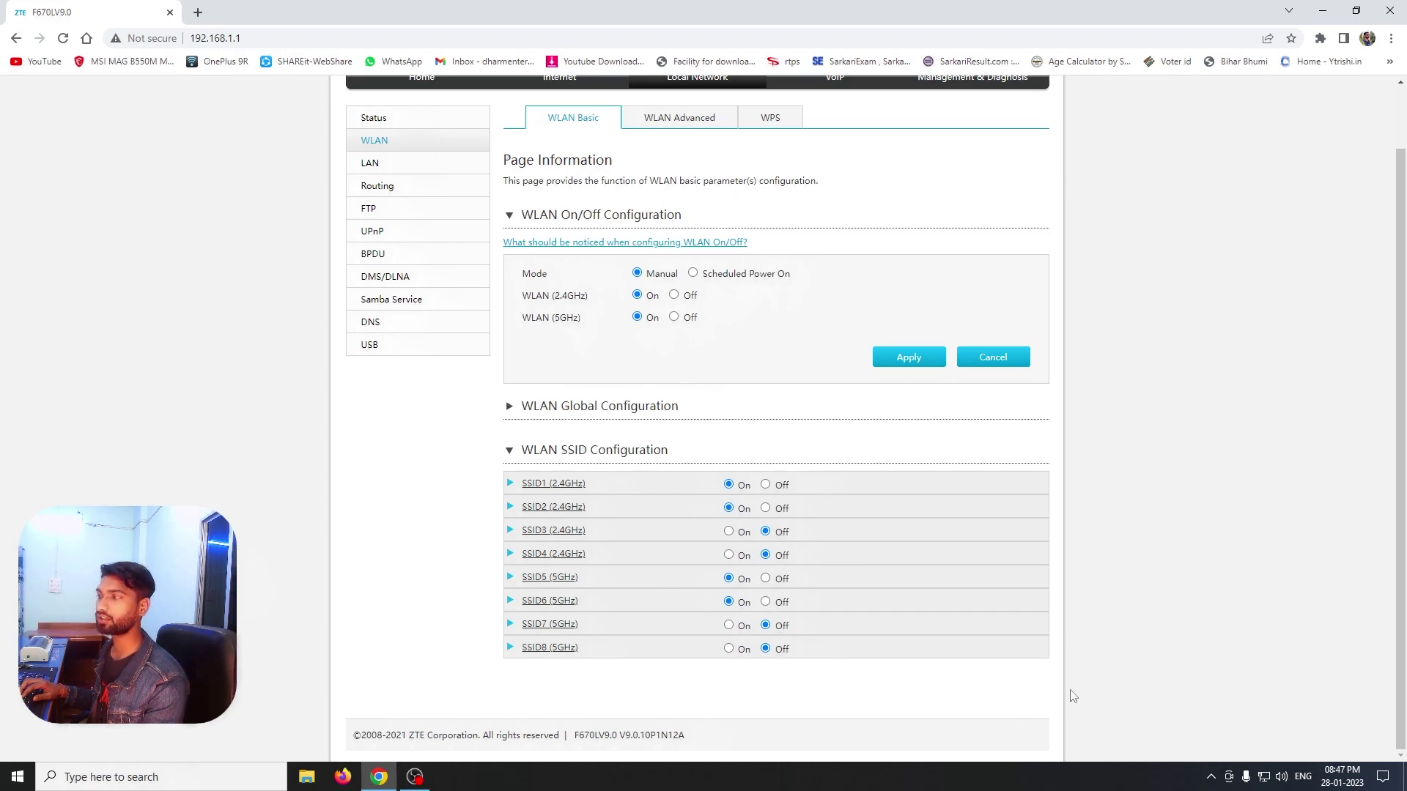
Compare SSID1 (2.4GHz) settings with the networks the laptop sees
{"action": "left_click", "coordinate": [1265, 778]}
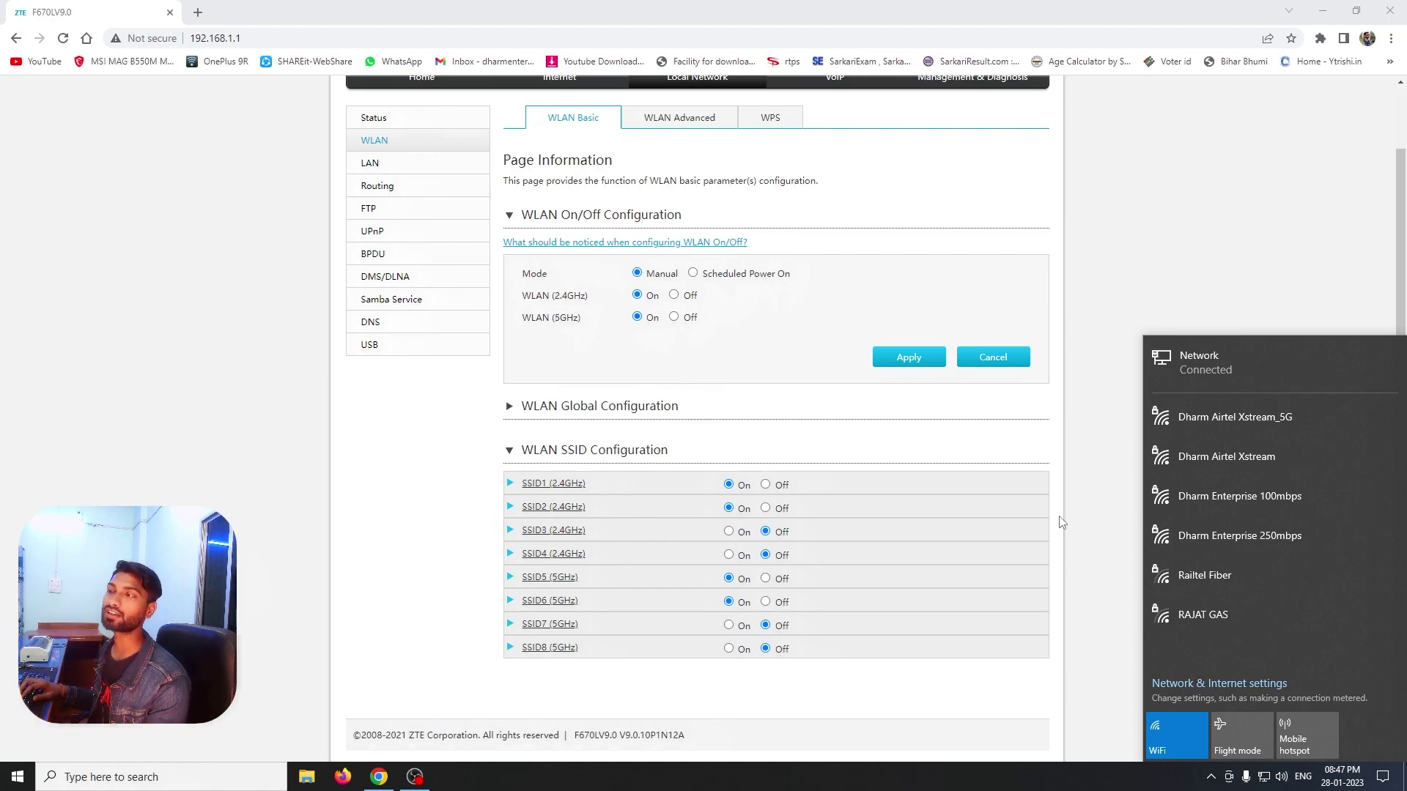
{"action": "left_click", "coordinate": [1097, 468]}
{"action": "left_click", "coordinate": [511, 484]}
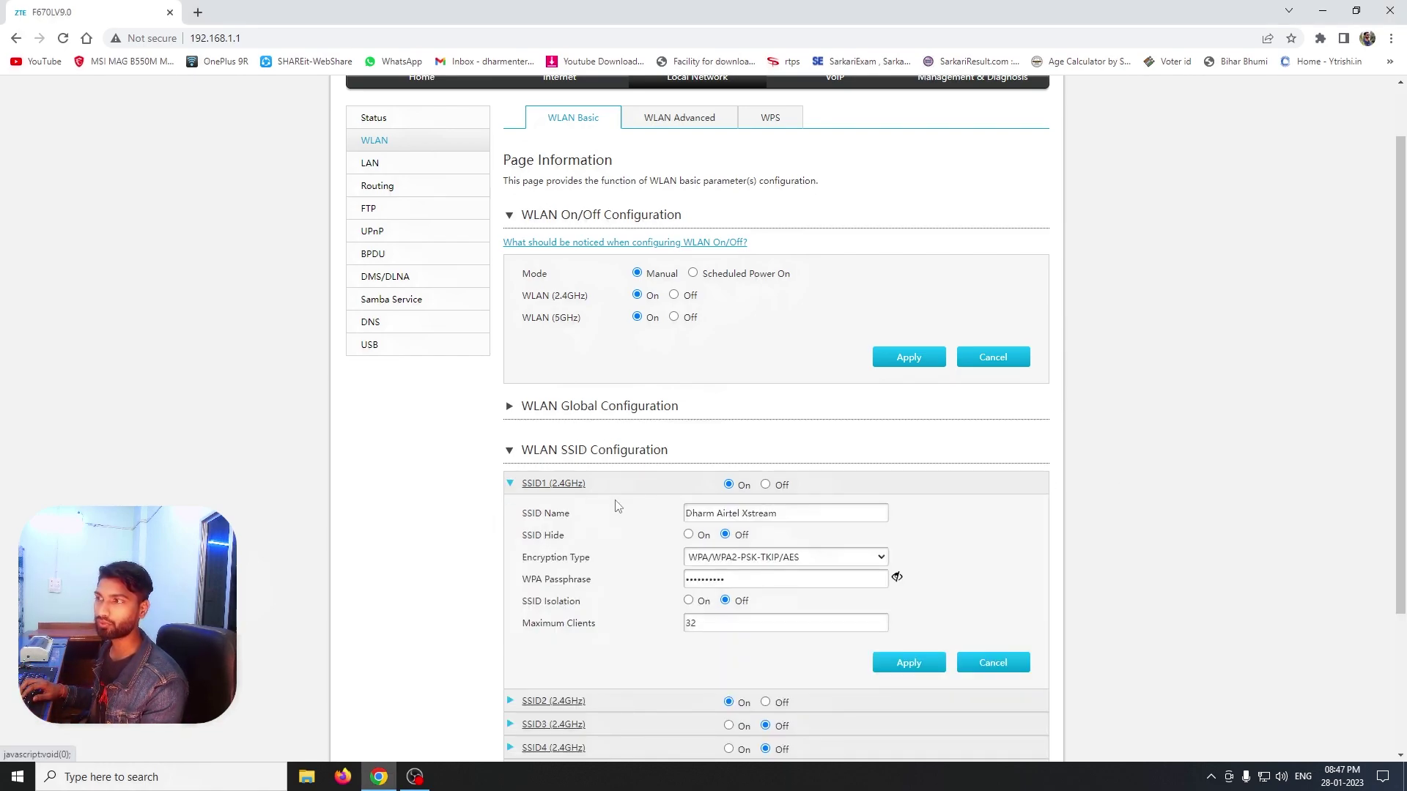
{"action": "left_click", "coordinate": [1263, 777]}
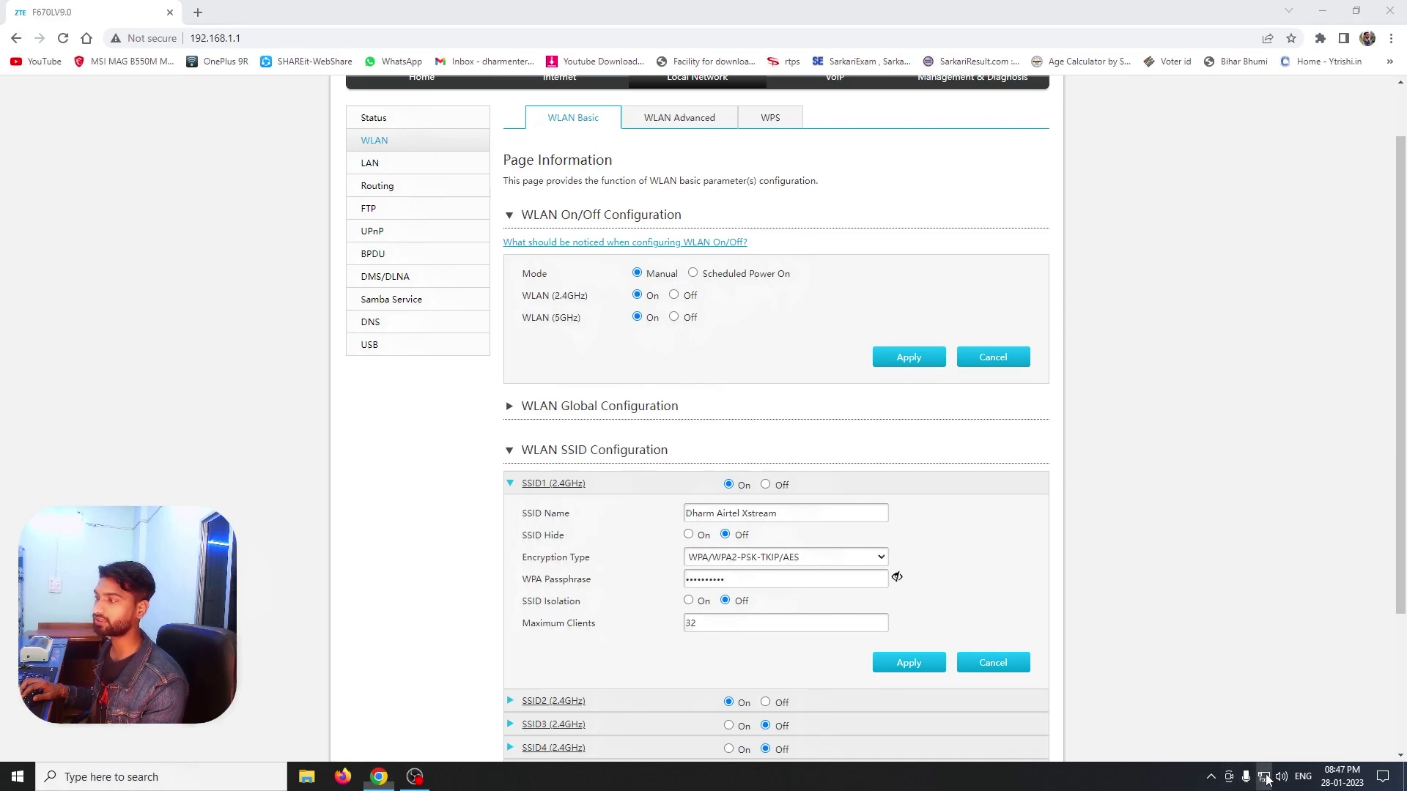
{"action": "left_click", "coordinate": [1062, 526]}
{"action": "left_click", "coordinate": [510, 483]}
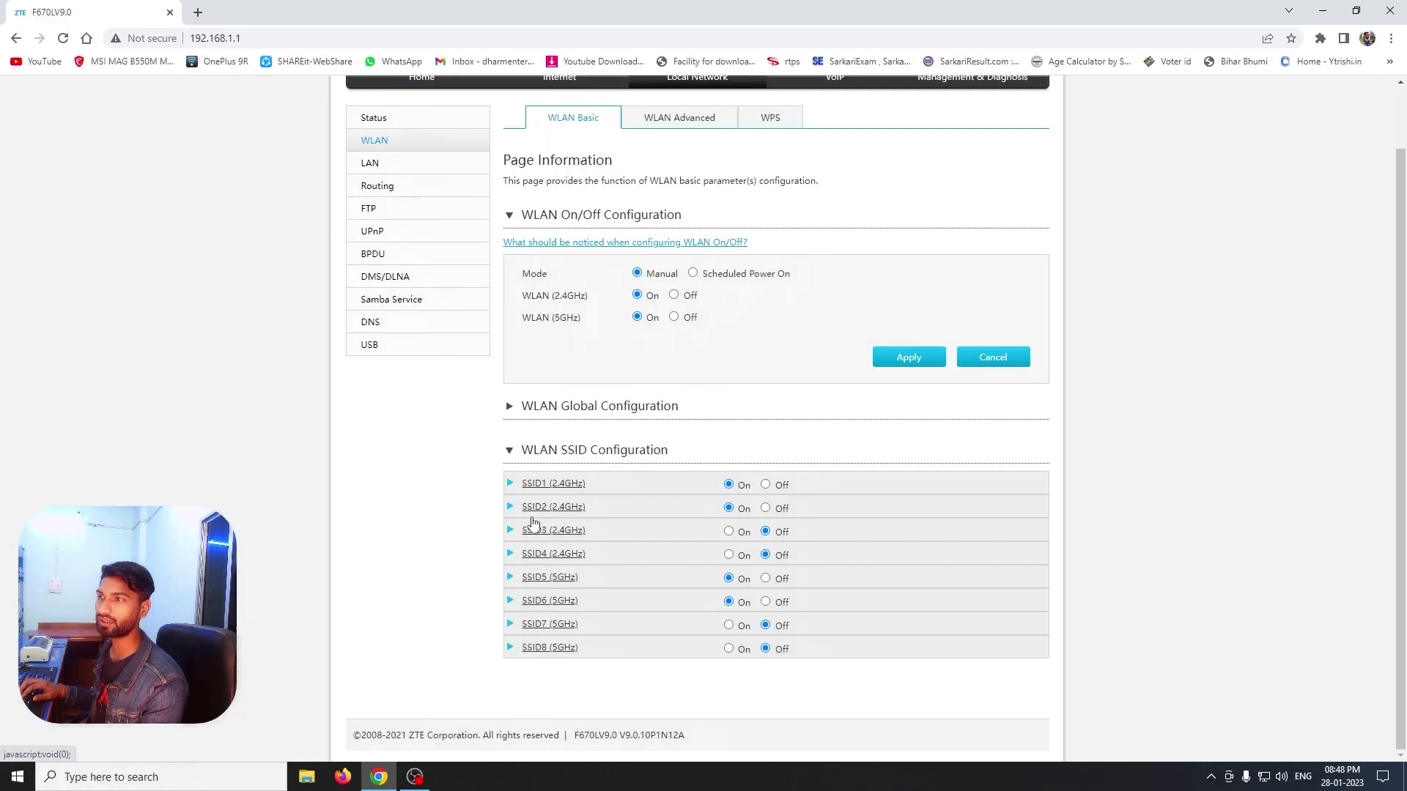
Compare SSID2 (2.4GHz) settings with the Windows Wi-Fi list
{"action": "left_click", "coordinate": [513, 507]}
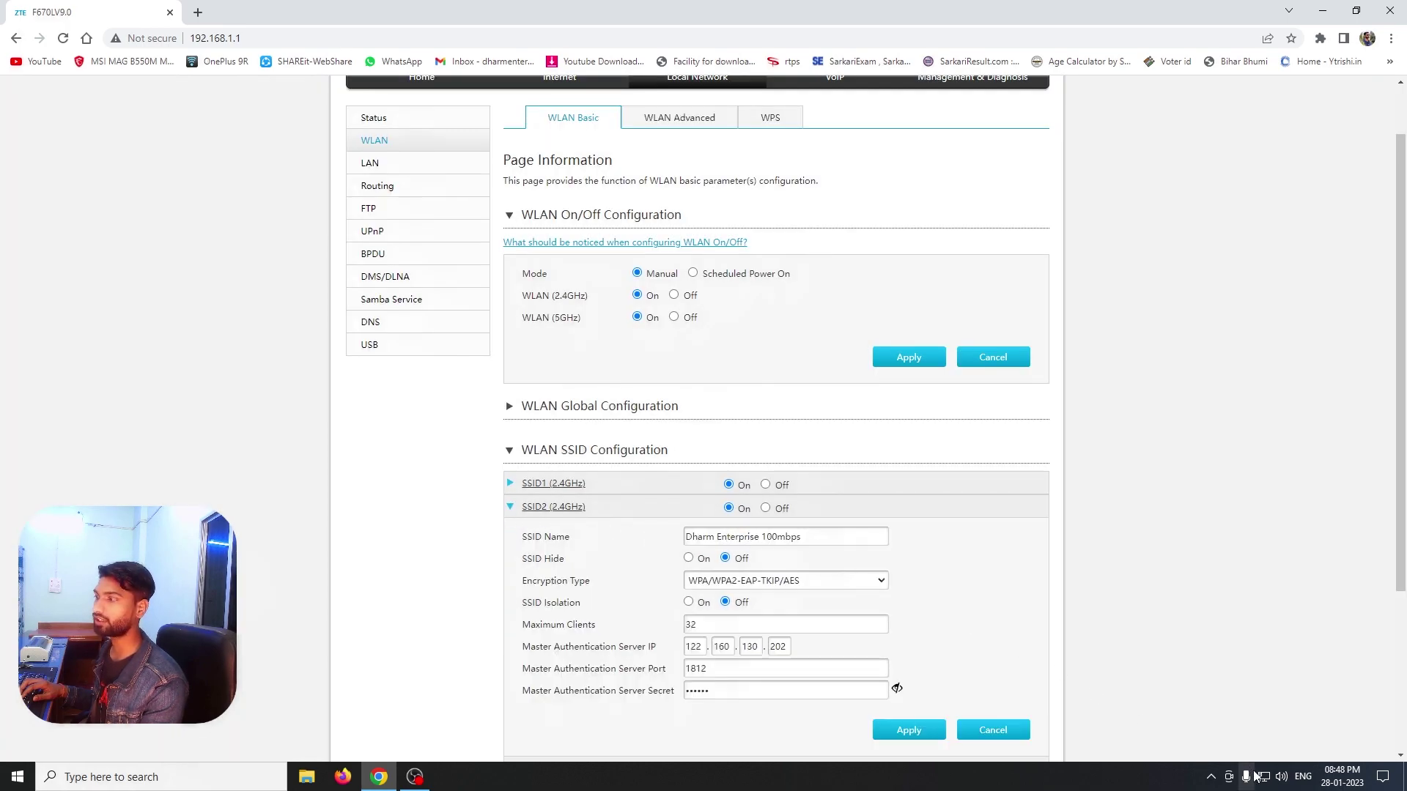
{"action": "left_click", "coordinate": [1263, 777]}
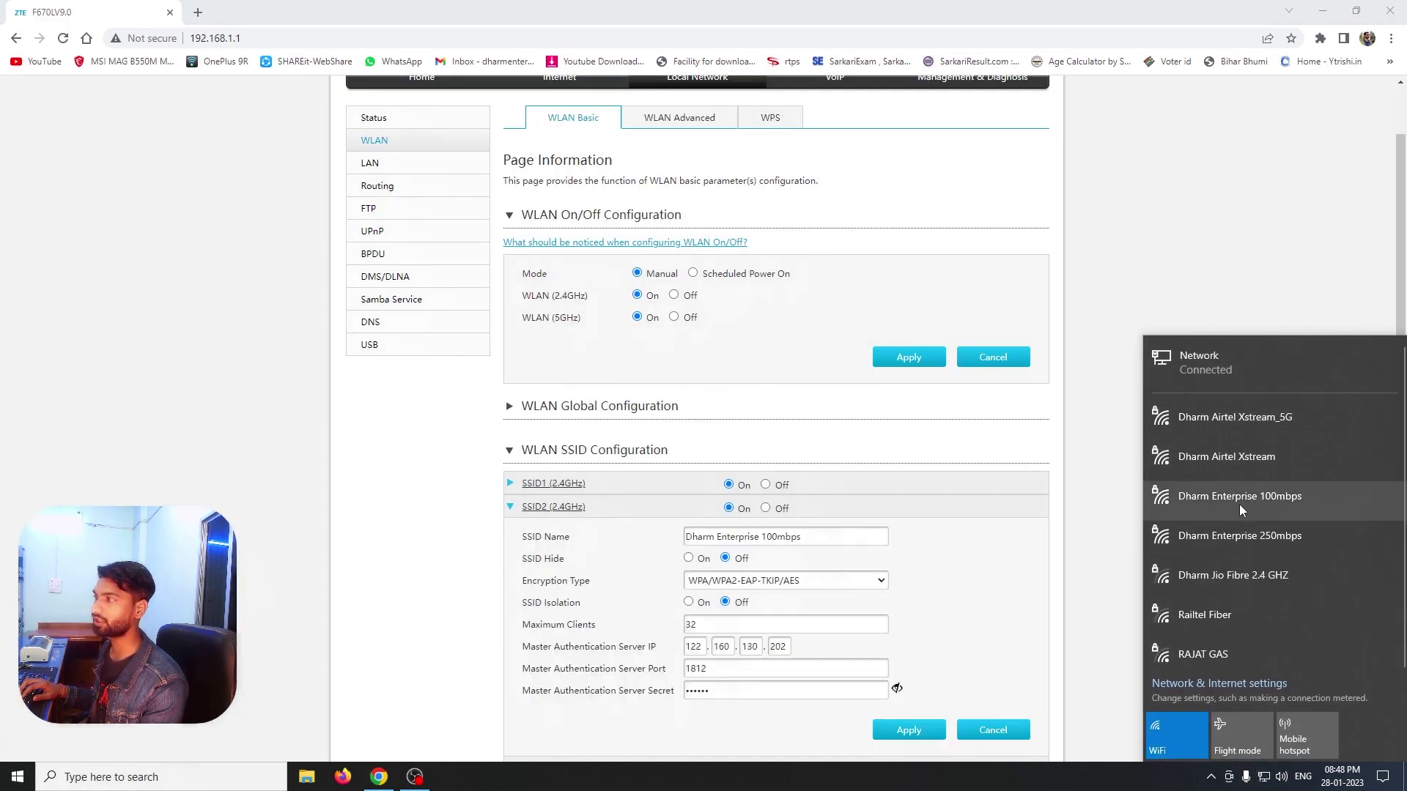
{"action": "left_click", "coordinate": [1090, 502]}
{"action": "scroll", "coordinate": [504, 529], "scroll_direction": "down", "scroll_amount": 1}
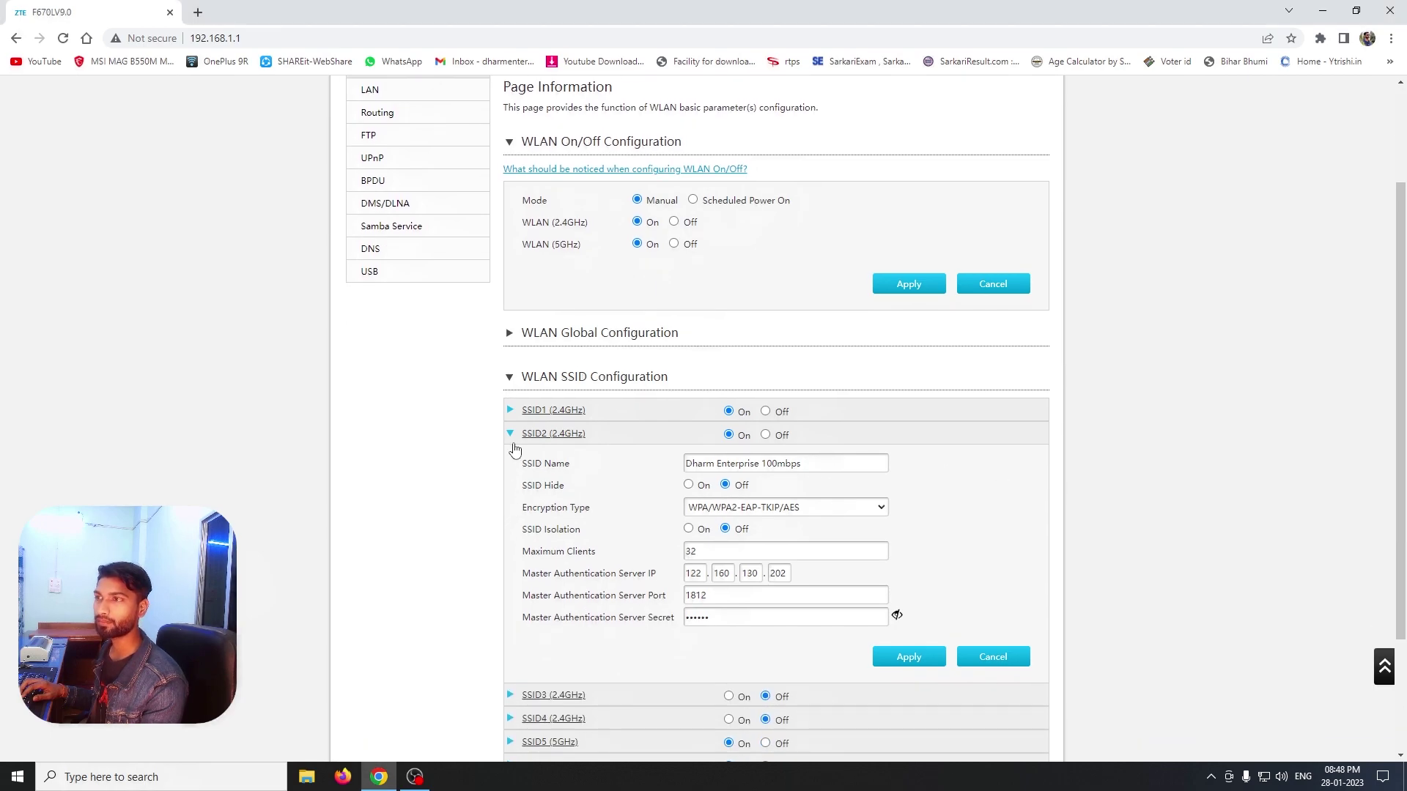
{"action": "left_click", "coordinate": [513, 507]}
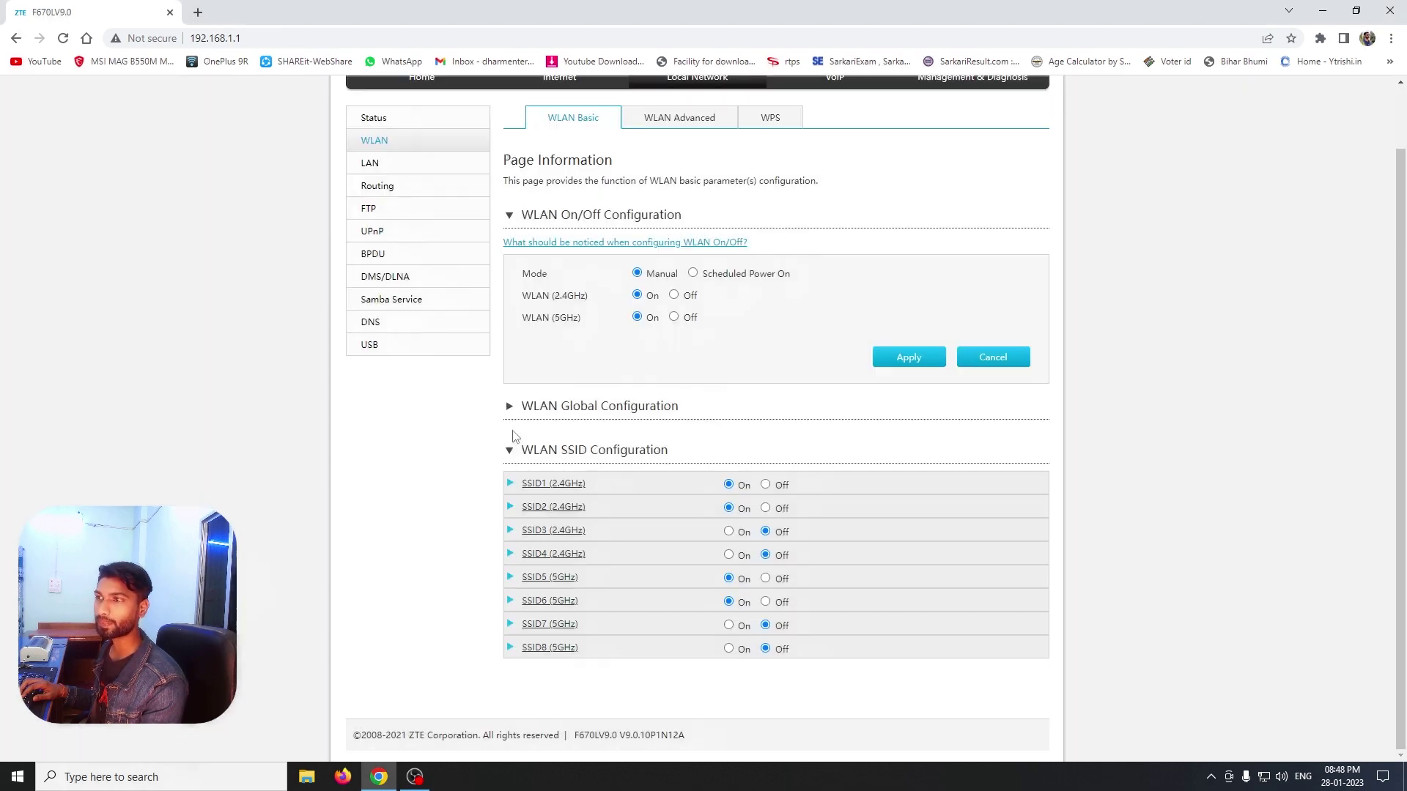
Inspect SSID5 and SSID6 (5GHz), confirming Dharm Enterprise 250mbps is broadcasting
{"action": "left_click", "coordinate": [512, 578]}
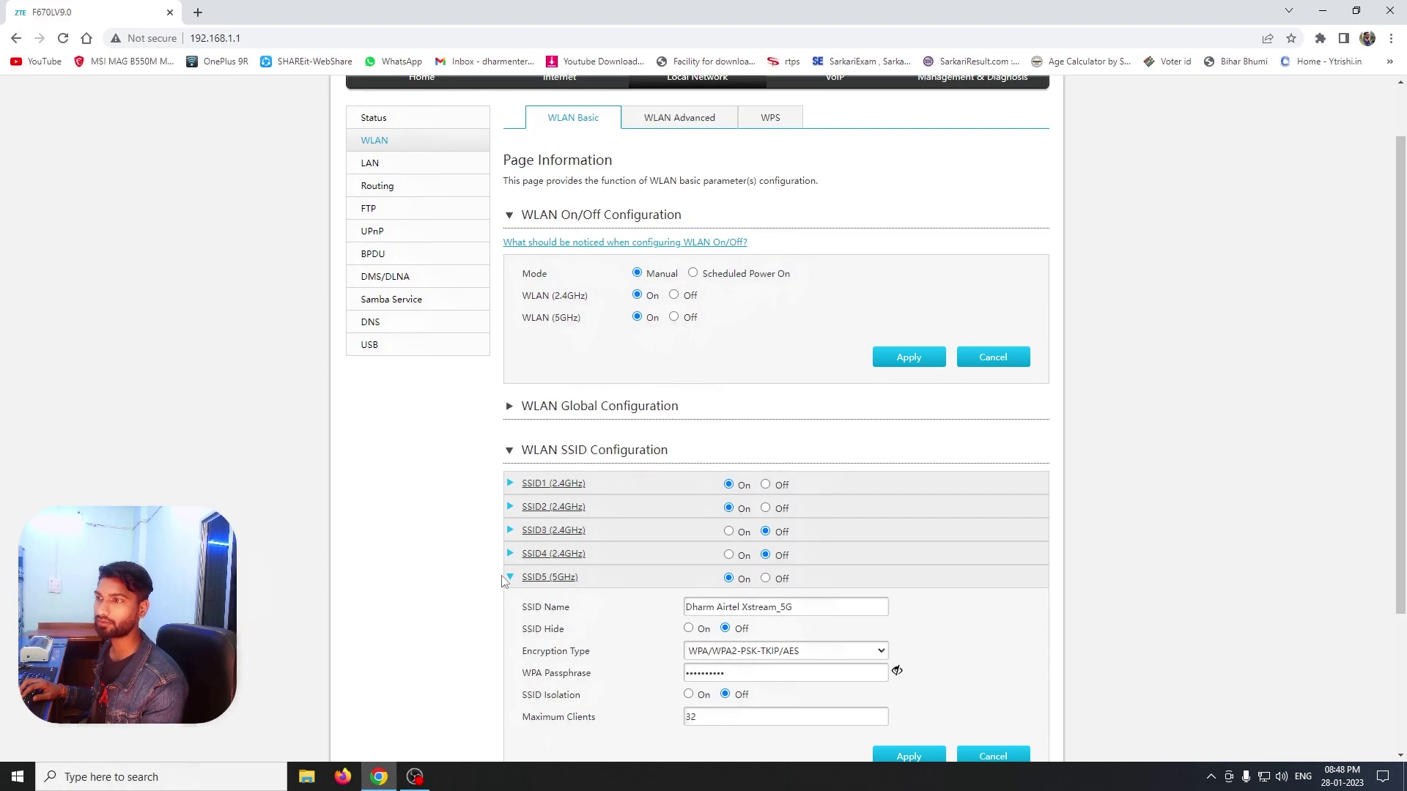
{"action": "left_click", "coordinate": [510, 579]}
{"action": "left_click", "coordinate": [511, 602]}
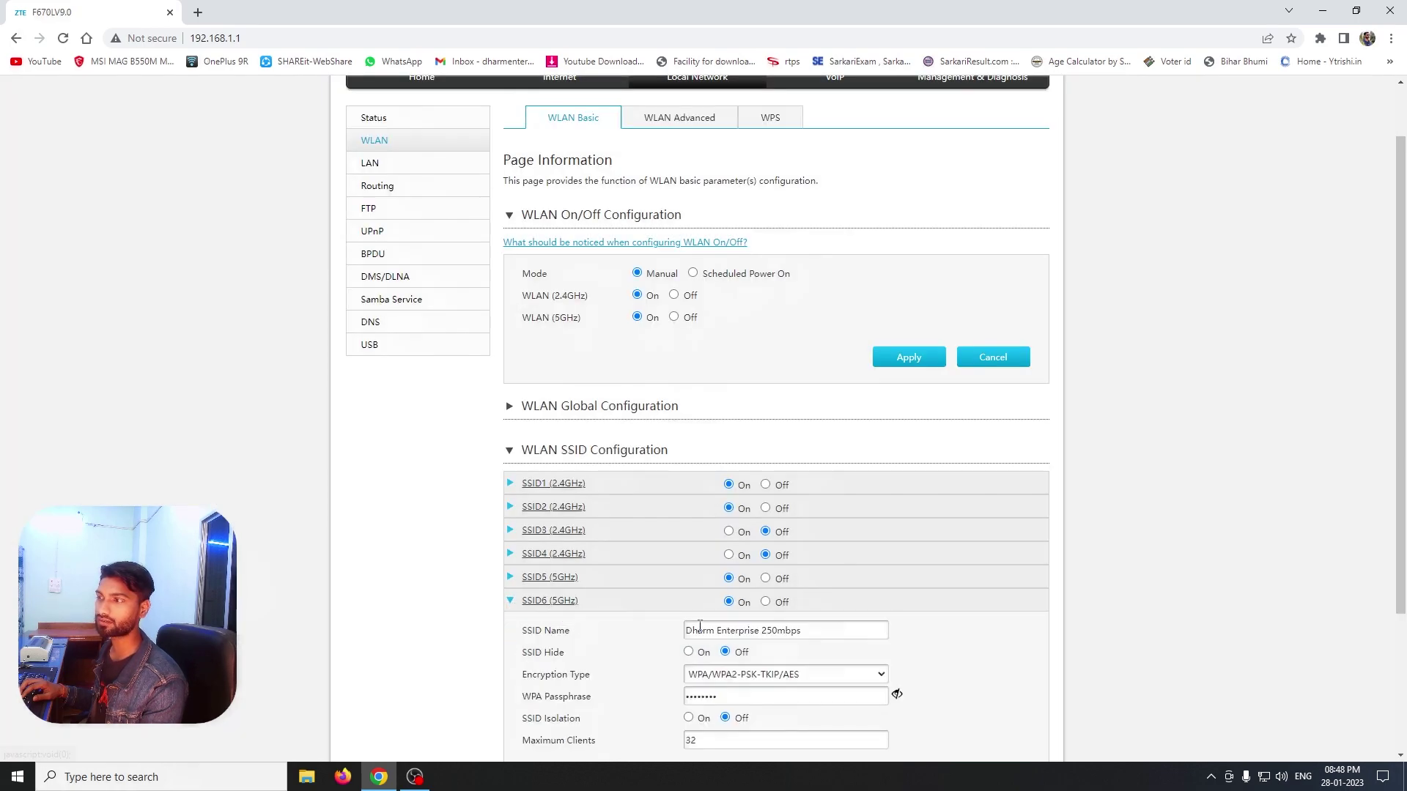
{"action": "left_click", "coordinate": [1263, 776]}
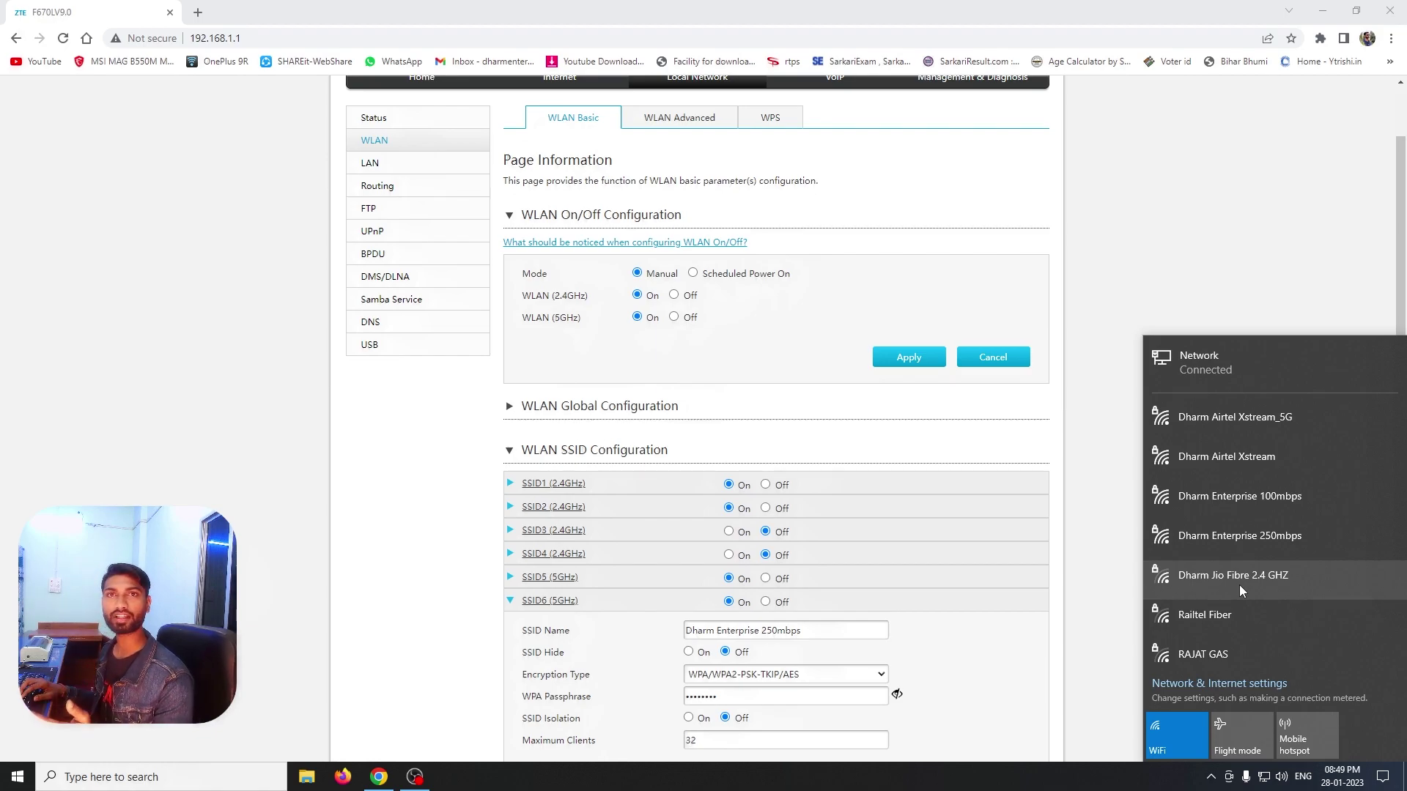
Switch SSID2 (Dharm Enterprise 100mbps) off on the SSID list
{"action": "left_click", "coordinate": [1103, 504]}
{"action": "left_click", "coordinate": [765, 508]}
{"action": "scroll", "coordinate": [586, 543], "scroll_direction": "down", "scroll_amount": 2}
Switch SSID6 off, confirm in the Windows Wi-Fi list, and refresh the SSID Configuration section
{"action": "left_click", "coordinate": [513, 456]}
{"action": "left_click", "coordinate": [765, 602]}
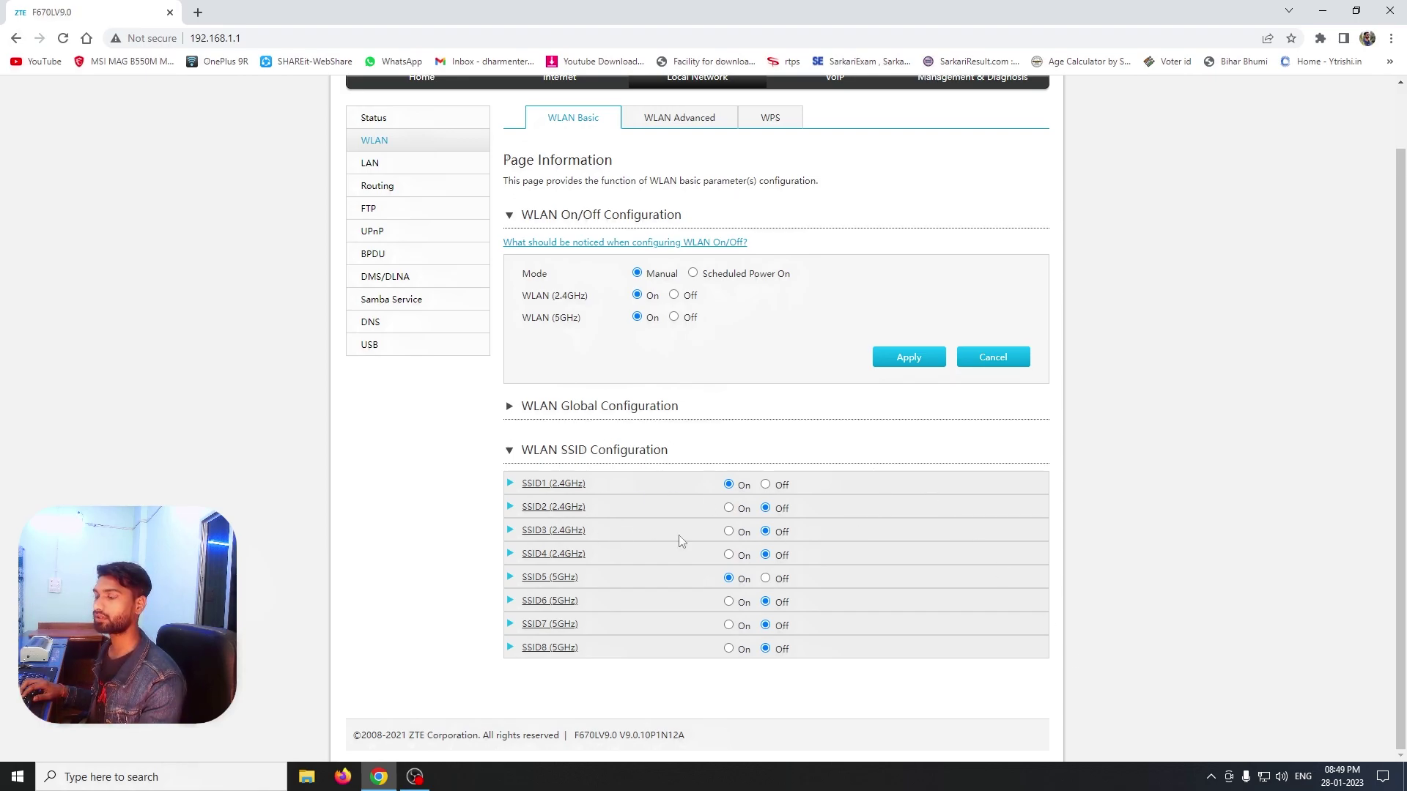
{"action": "left_click", "coordinate": [1263, 776]}
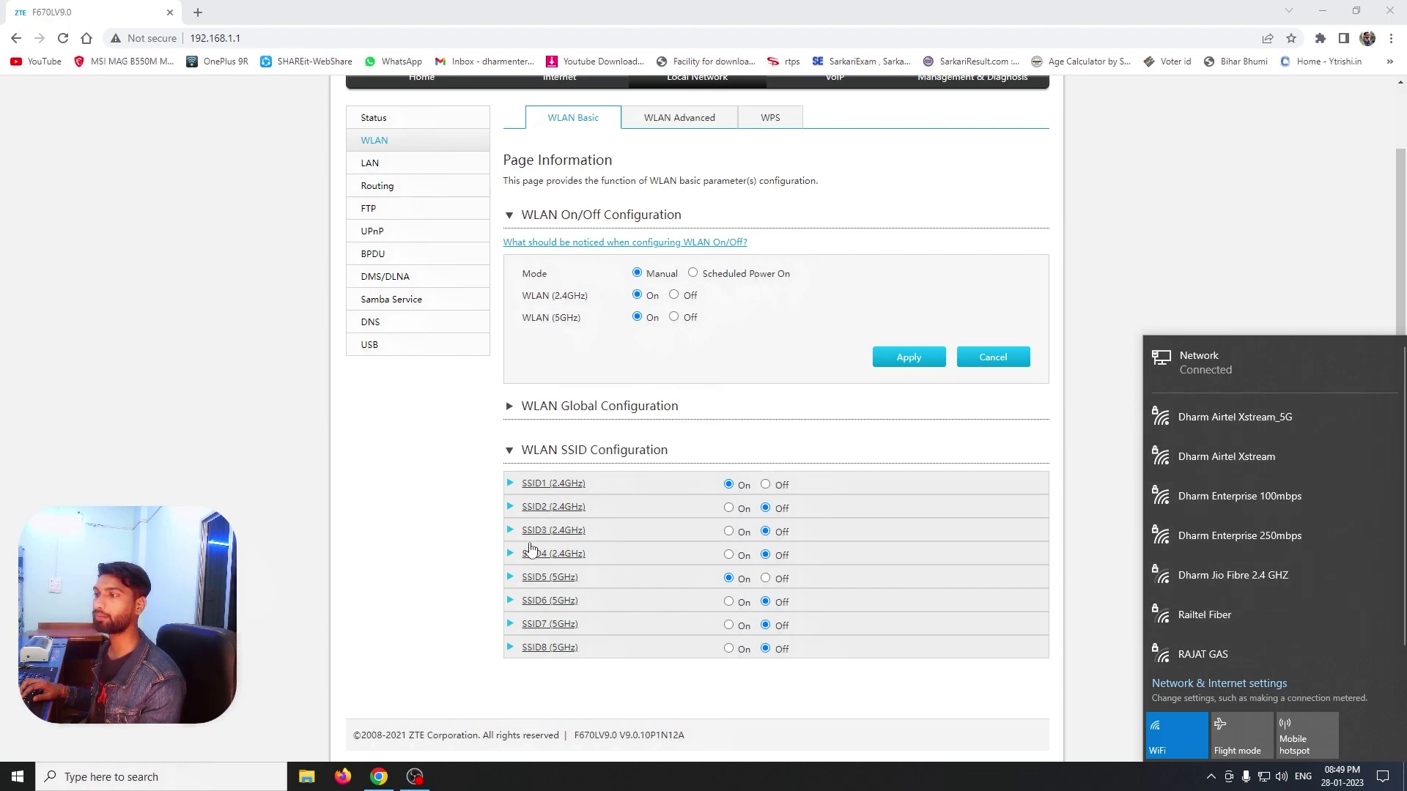
{"action": "left_click", "coordinate": [1056, 426]}
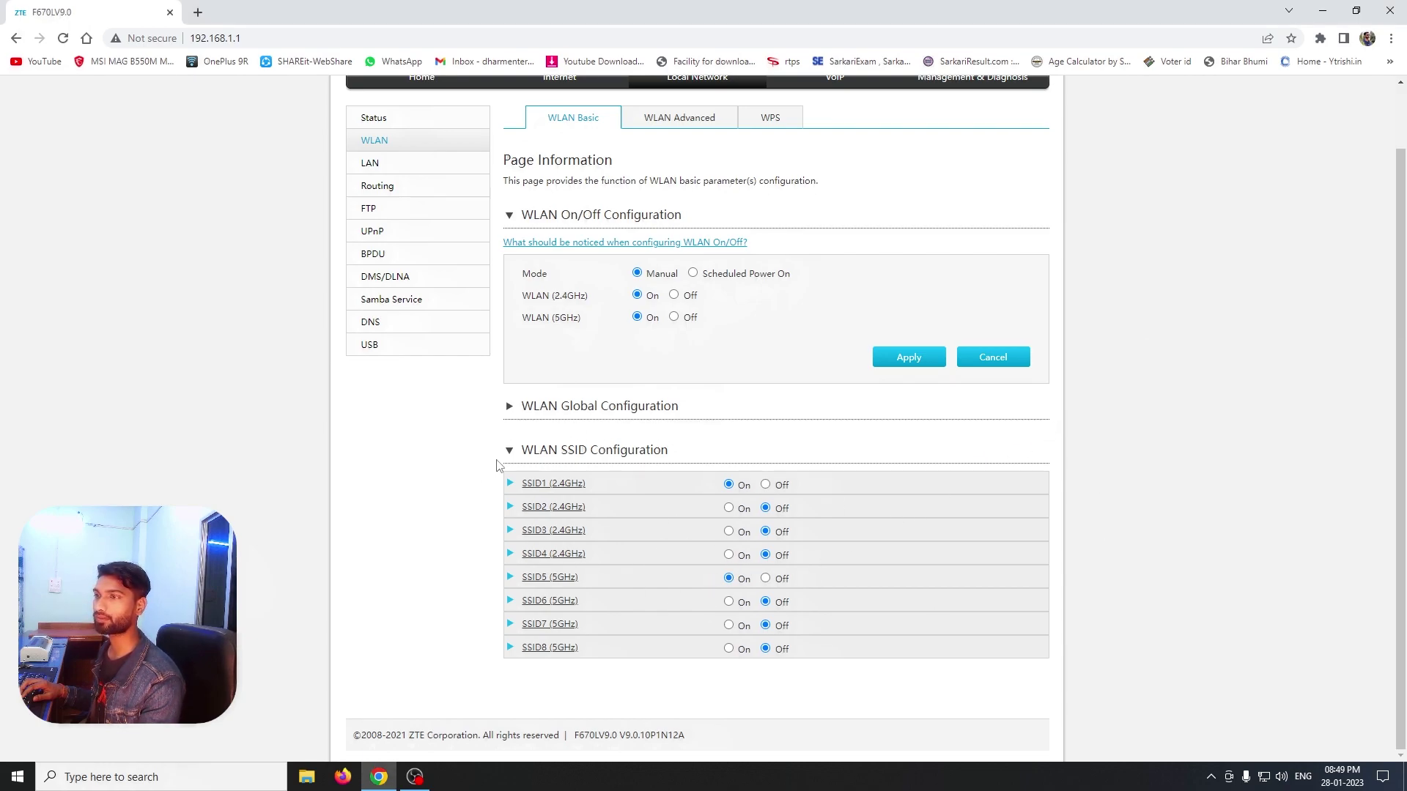
{"action": "left_click", "coordinate": [512, 451]}
{"action": "left_click", "coordinate": [514, 521]}
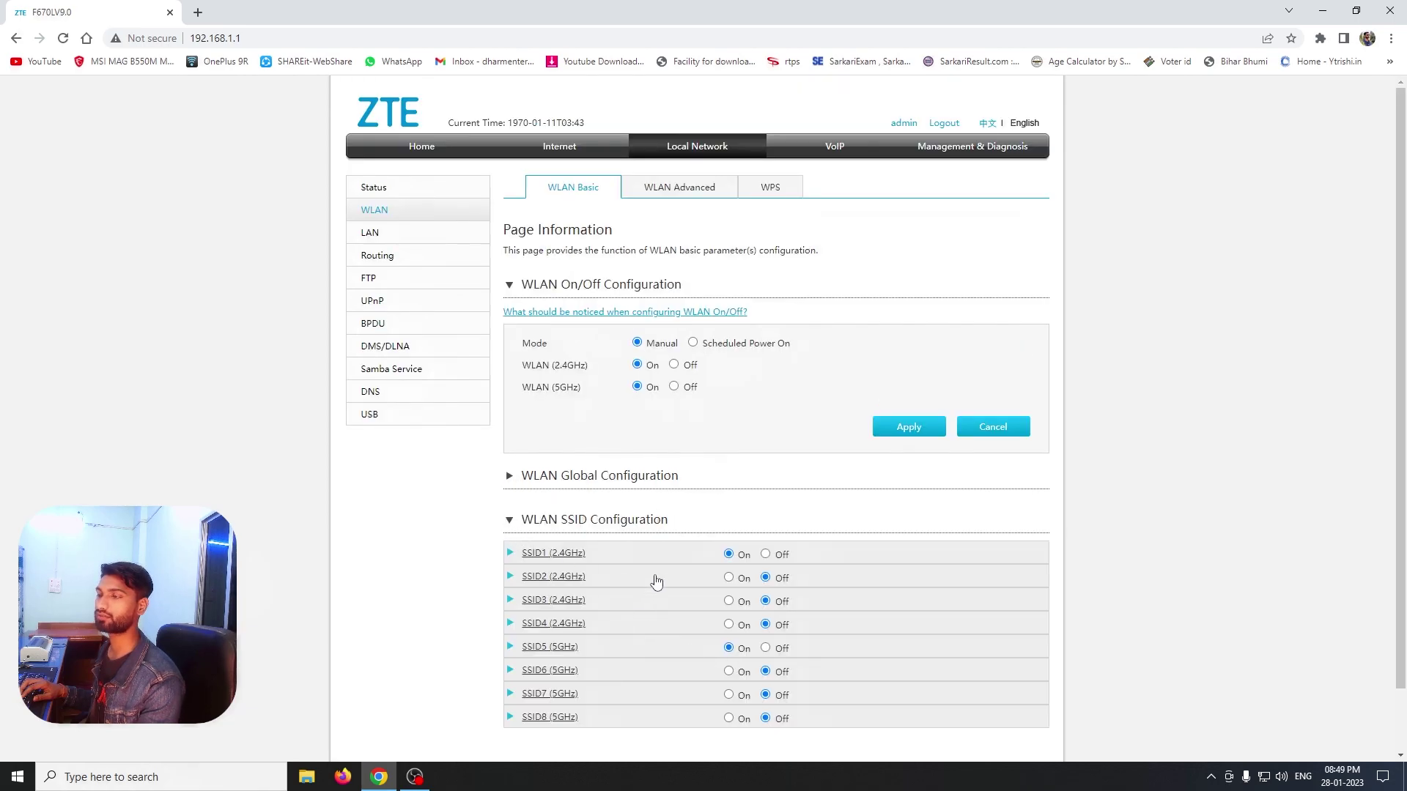
Log out and log back in with the administrator username and password
{"action": "left_click", "coordinate": [942, 124]}
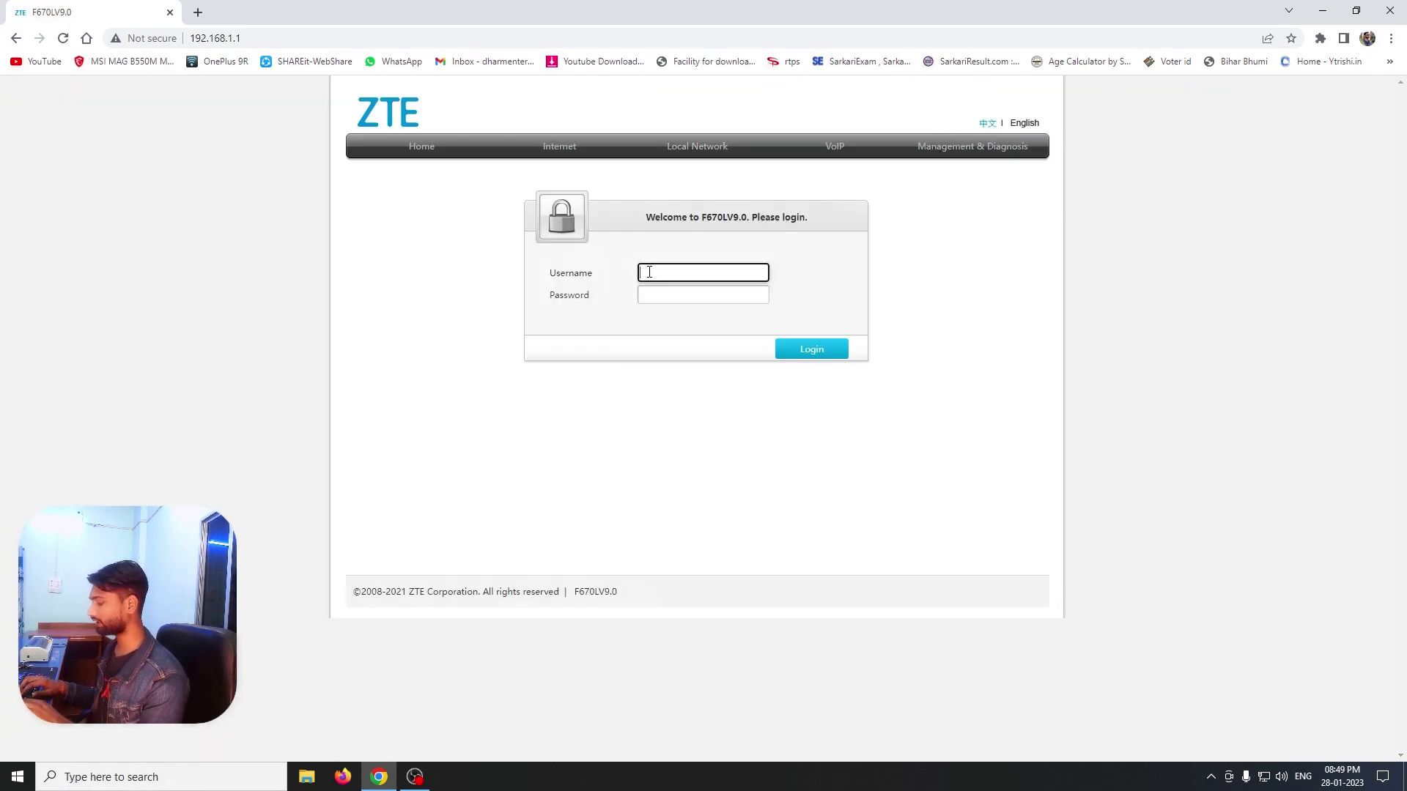
{"action": "type", "text": "admin"}
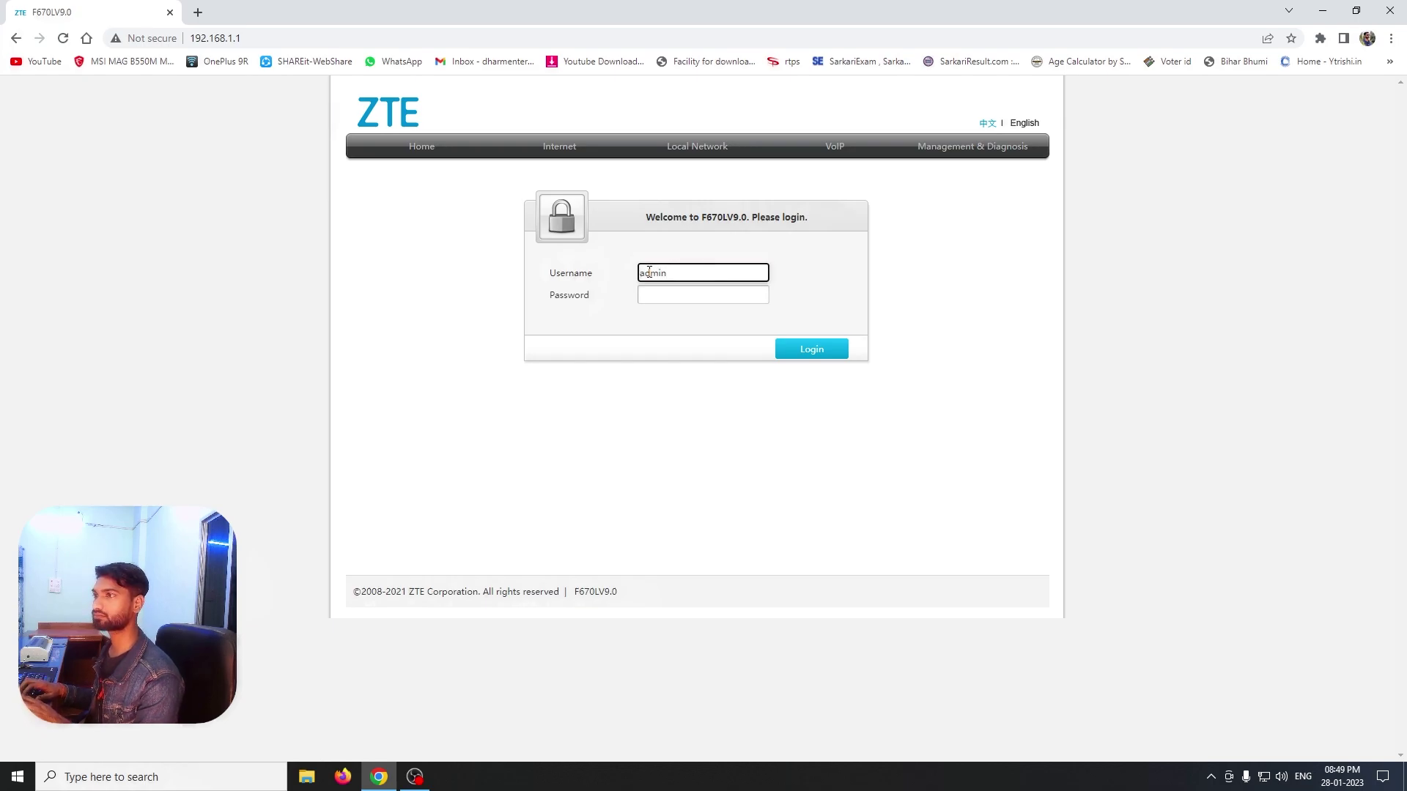
{"action": "key", "text": "Tab"}
{"action": "type", "text": "admi"}
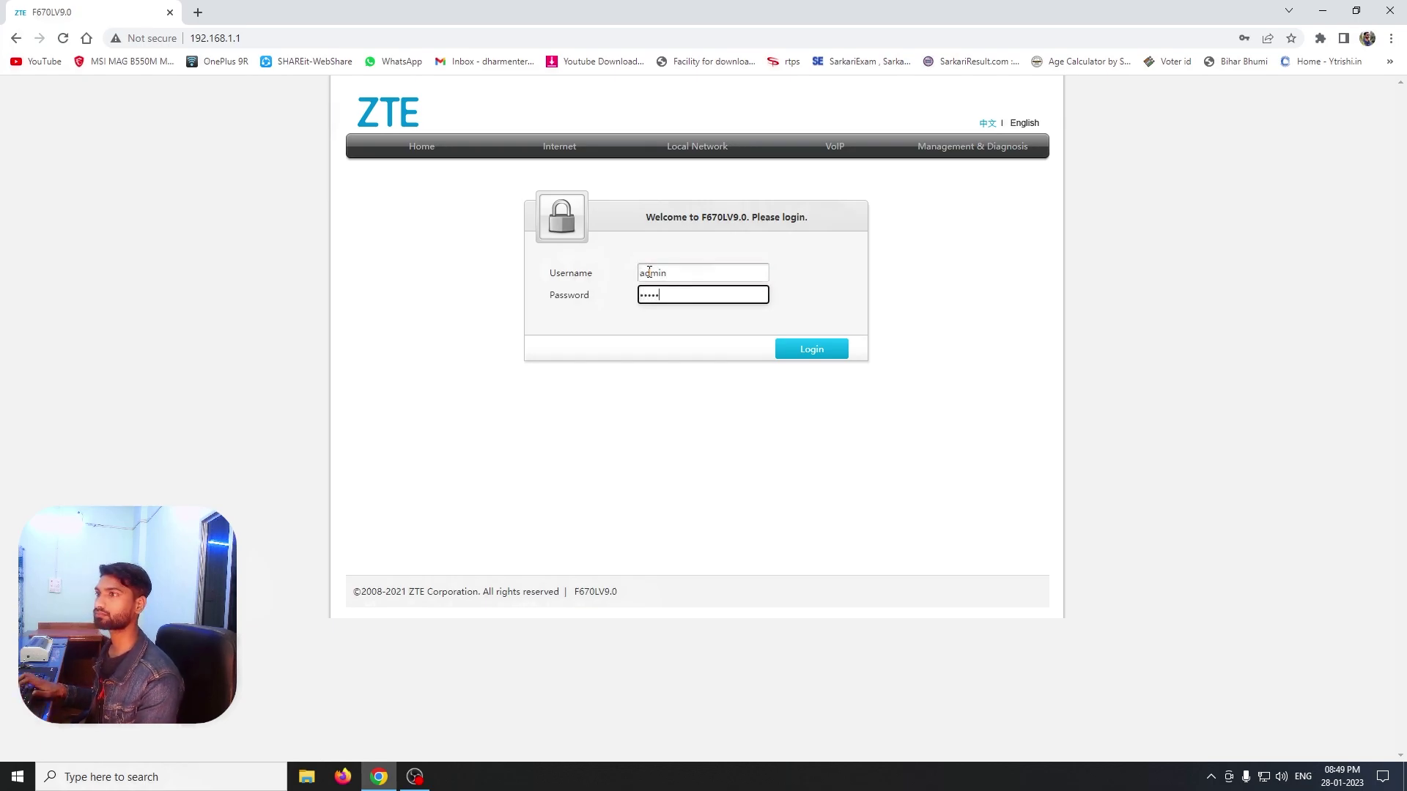
{"action": "key", "text": "Return"}
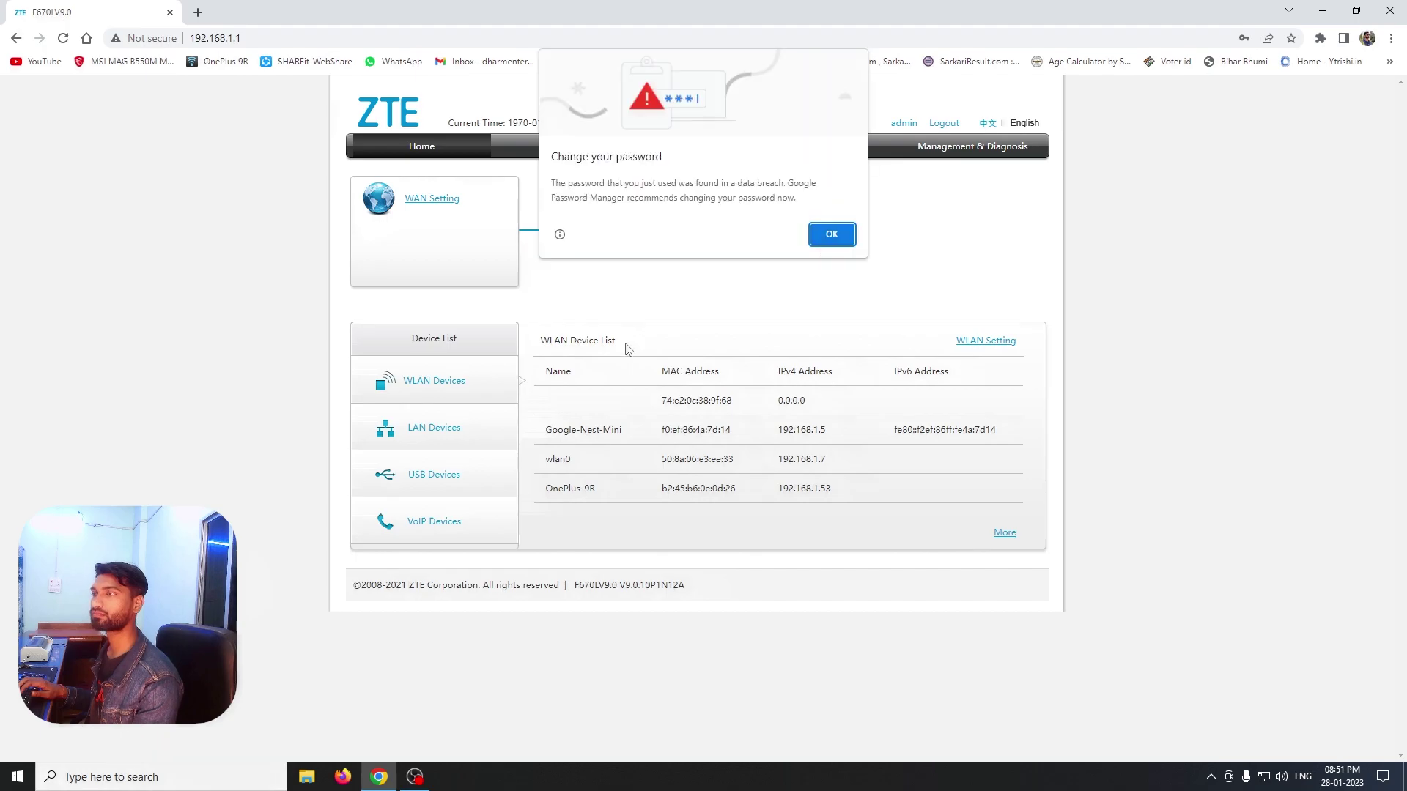
Dismiss Chrome's password warnings and go to the Local Network WLAN basic settings page
{"action": "left_click", "coordinate": [829, 232]}
{"action": "left_click", "coordinate": [1268, 247]}
{"action": "left_click", "coordinate": [706, 151]}
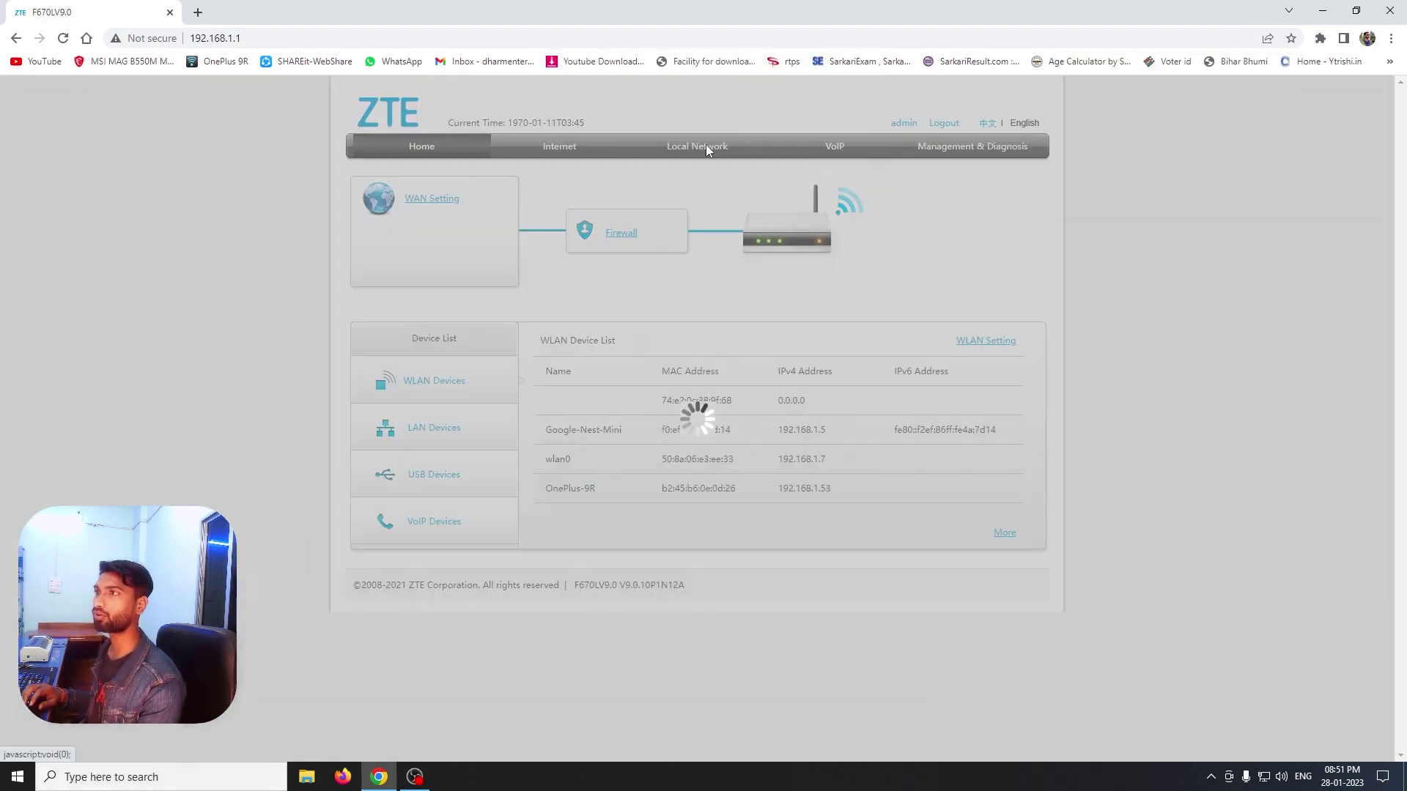
{"action": "left_click", "coordinate": [366, 210]}
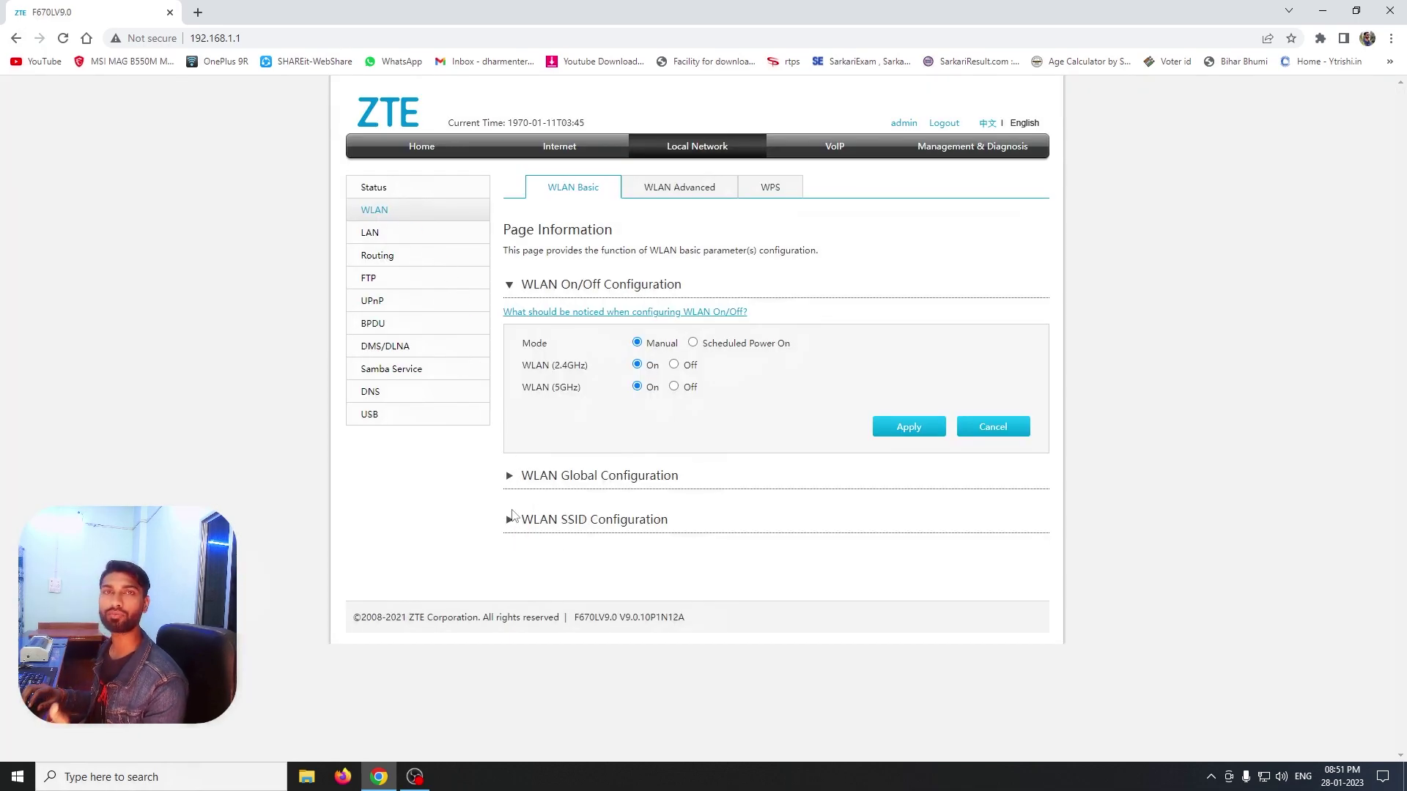
Expand WLAN SSID Configuration and collapse SSID1 to check that SSID2 and SSID6 remain off
{"action": "left_click", "coordinate": [514, 519]}
{"action": "scroll", "coordinate": [447, 505], "scroll_direction": "down", "scroll_amount": 4}
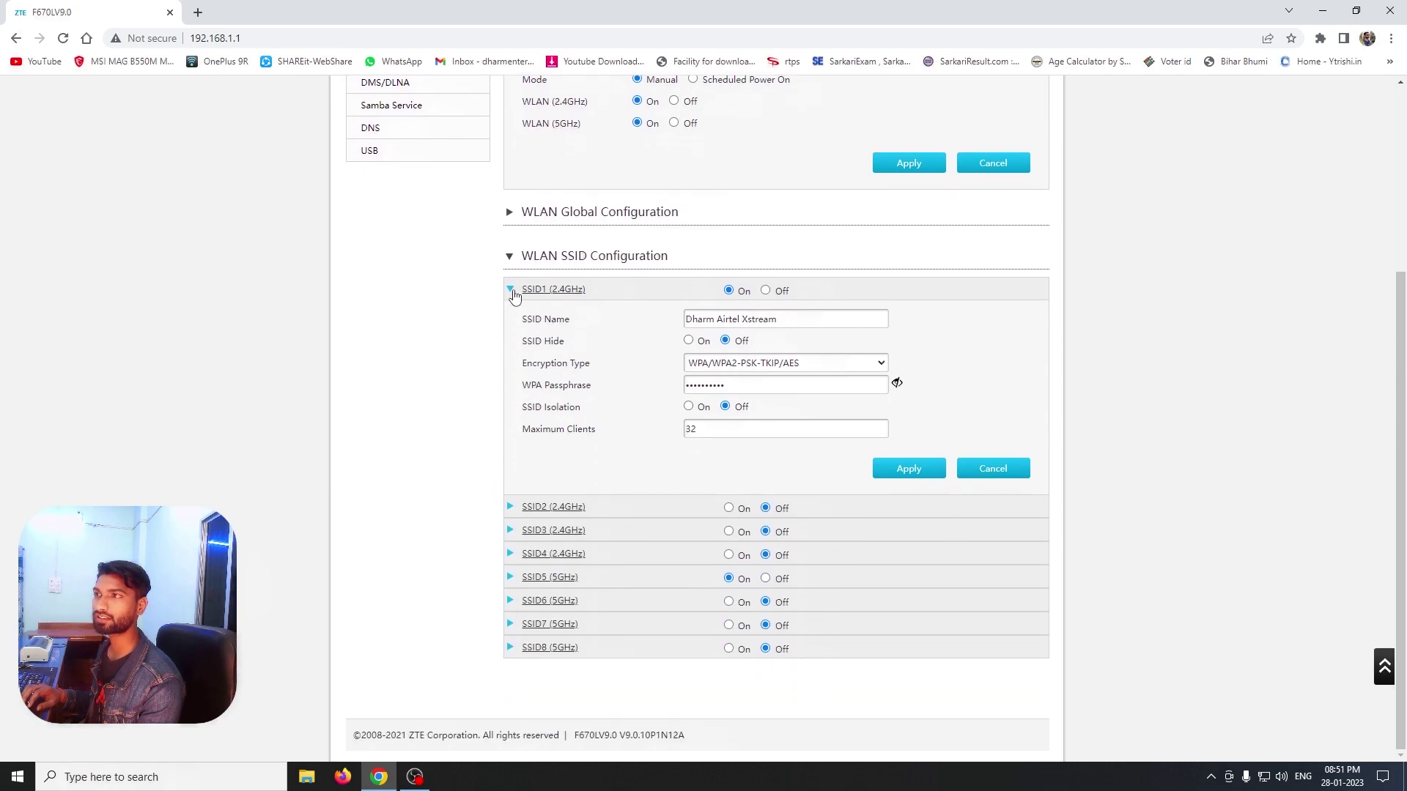
{"action": "left_click", "coordinate": [514, 293]}
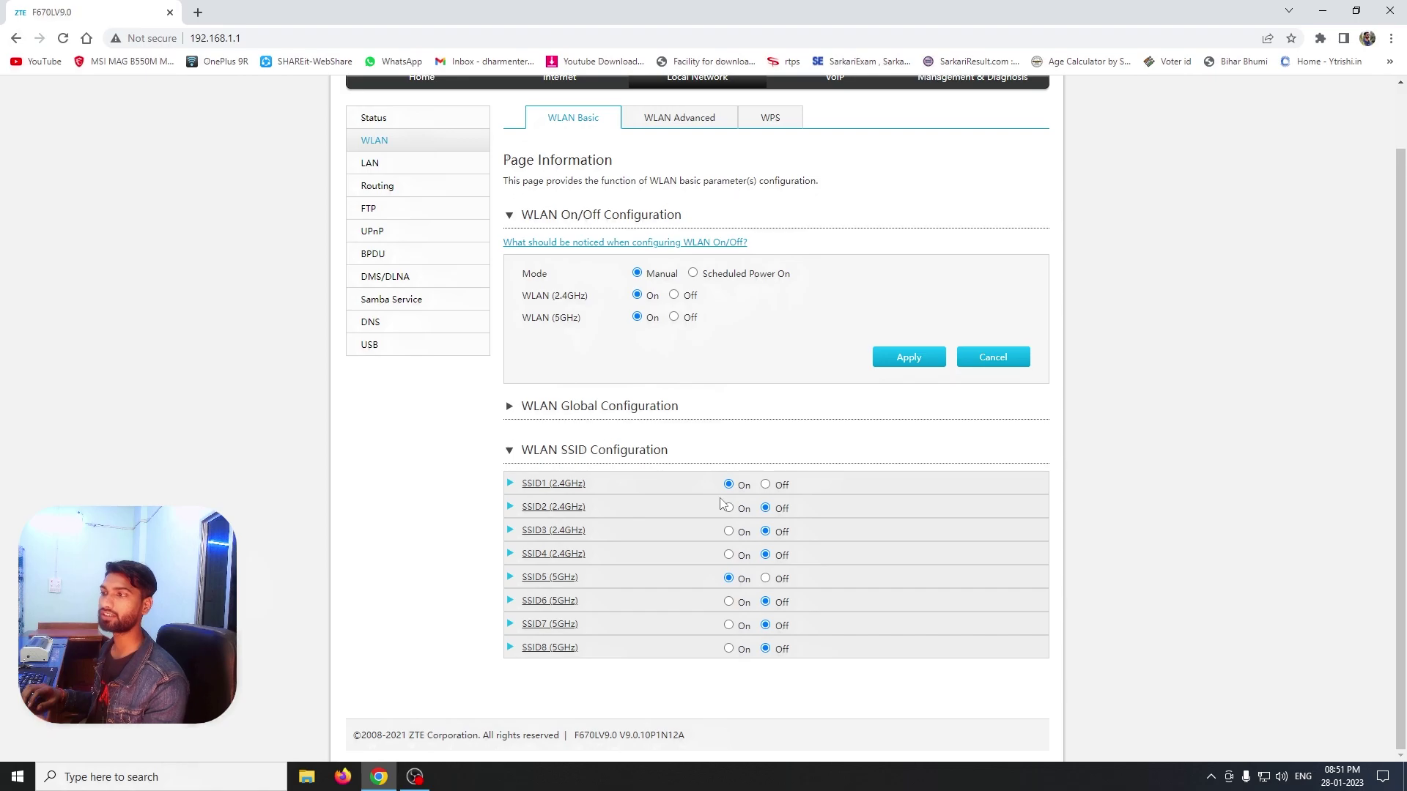
{"action": "scroll", "coordinate": [844, 323], "scroll_direction": "up", "scroll_amount": 1}
Log out of the router and confirm the Dharm Enterprise networks are gone from Windows' Wi‑Fi list
{"action": "left_click", "coordinate": [945, 123]}
{"action": "left_click", "coordinate": [1262, 777]}
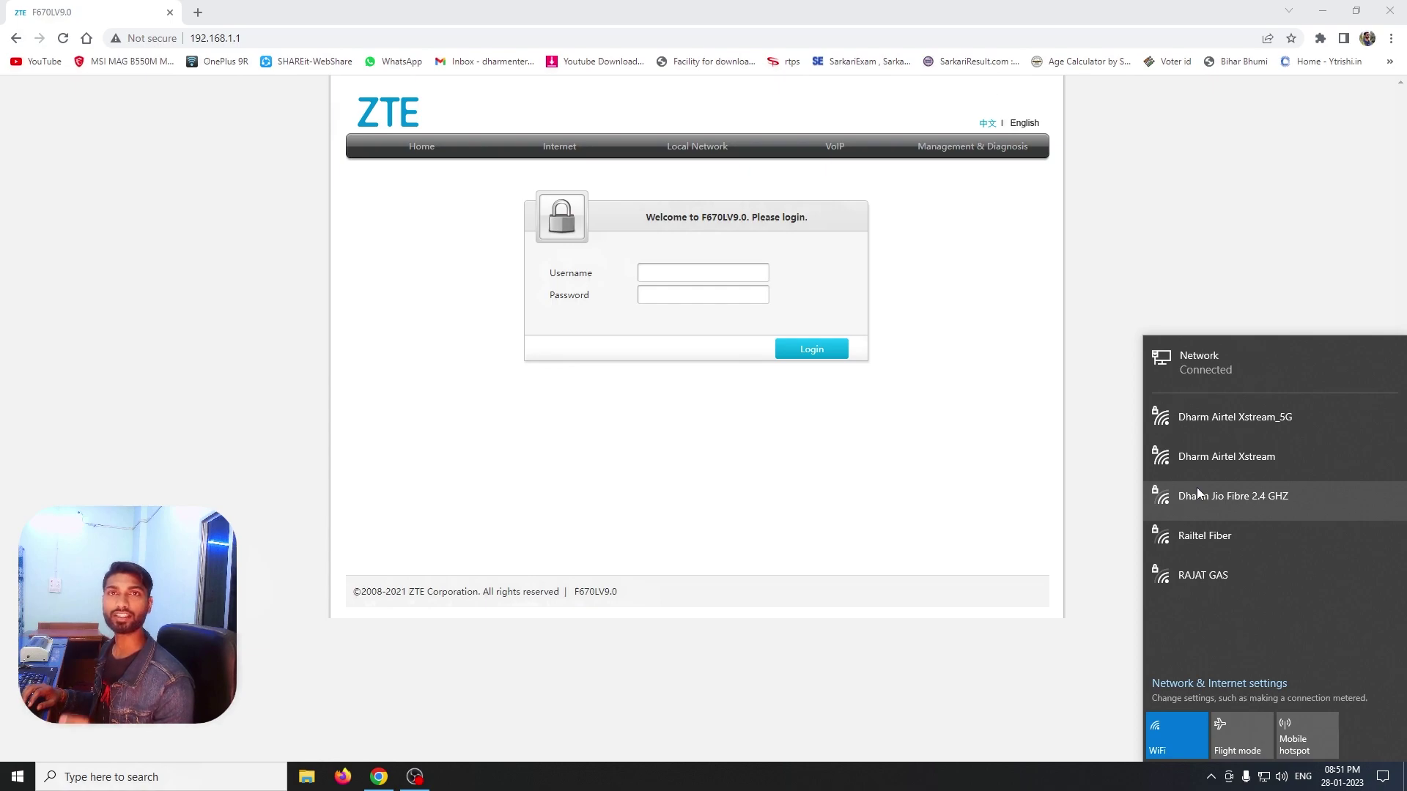
{"action": "left_click", "coordinate": [793, 379]}
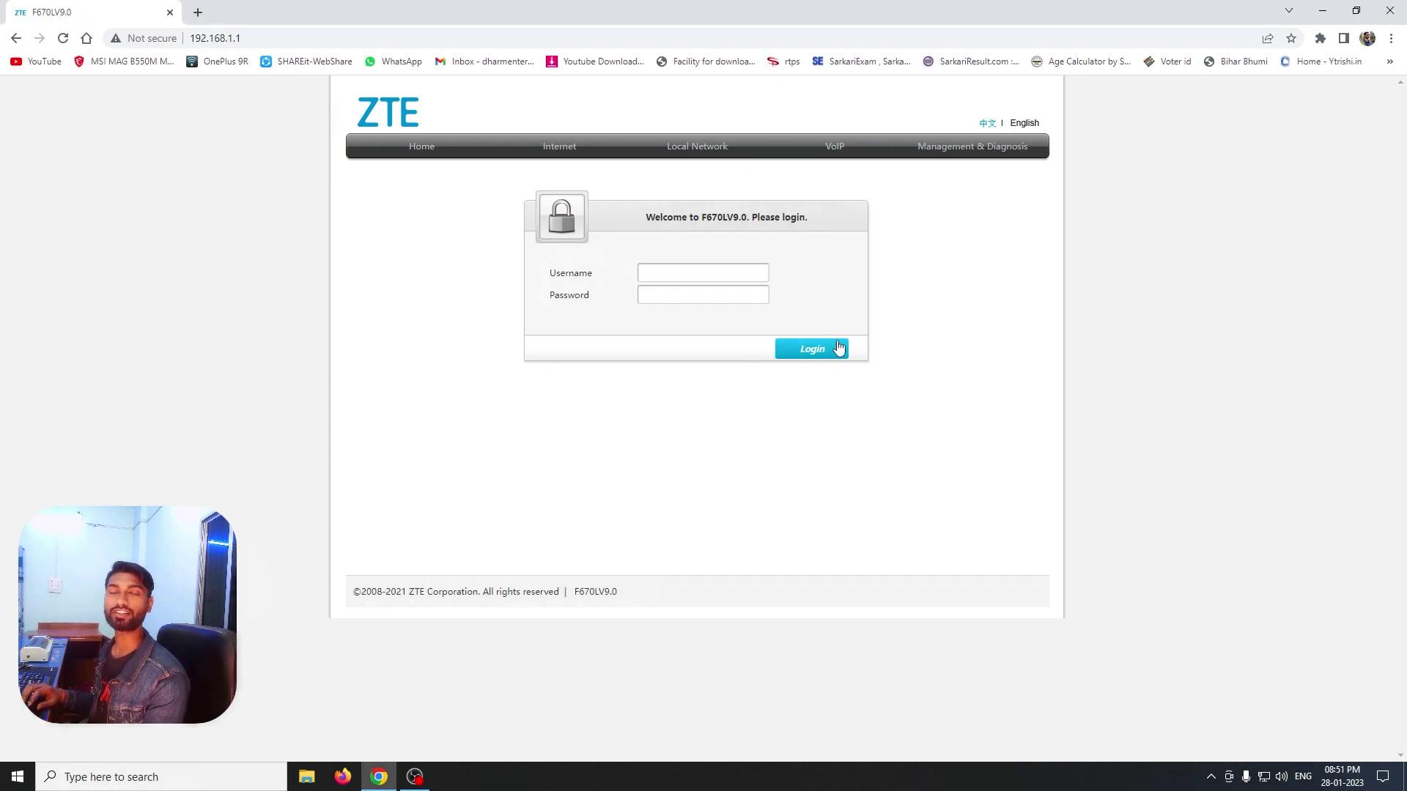